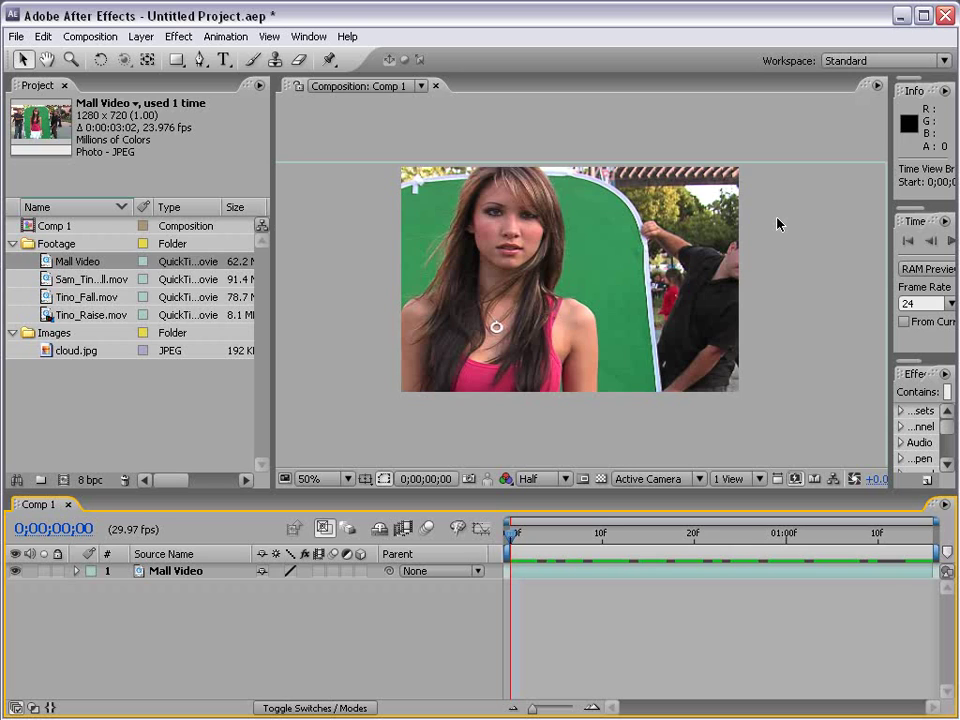
Reset the Standard workspace to its default panel layout
left_click(773, 116)
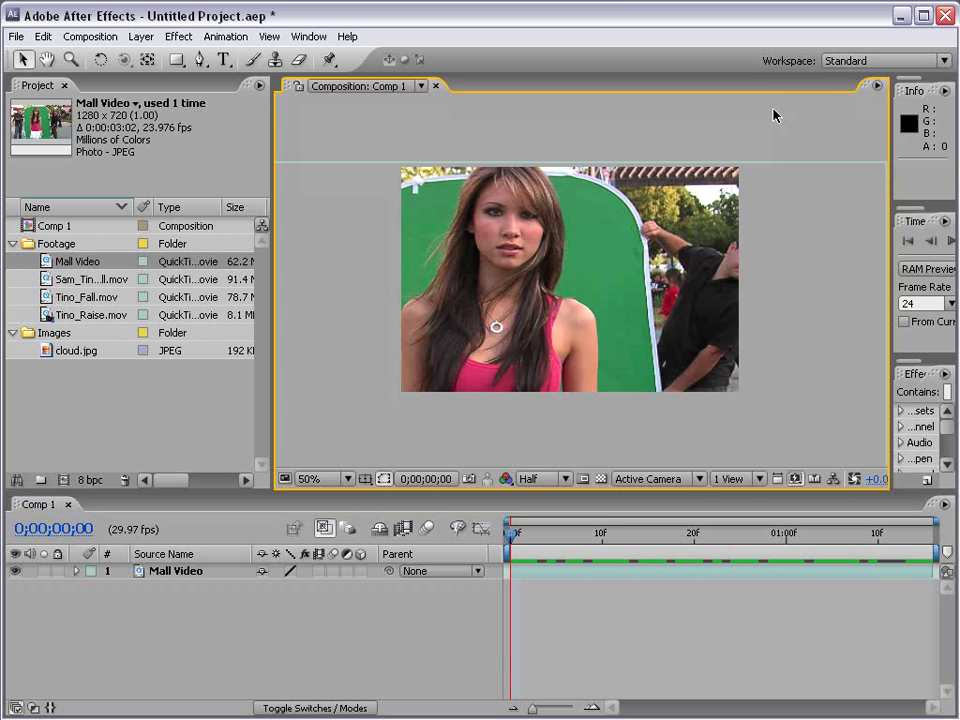
left_click(866, 62)
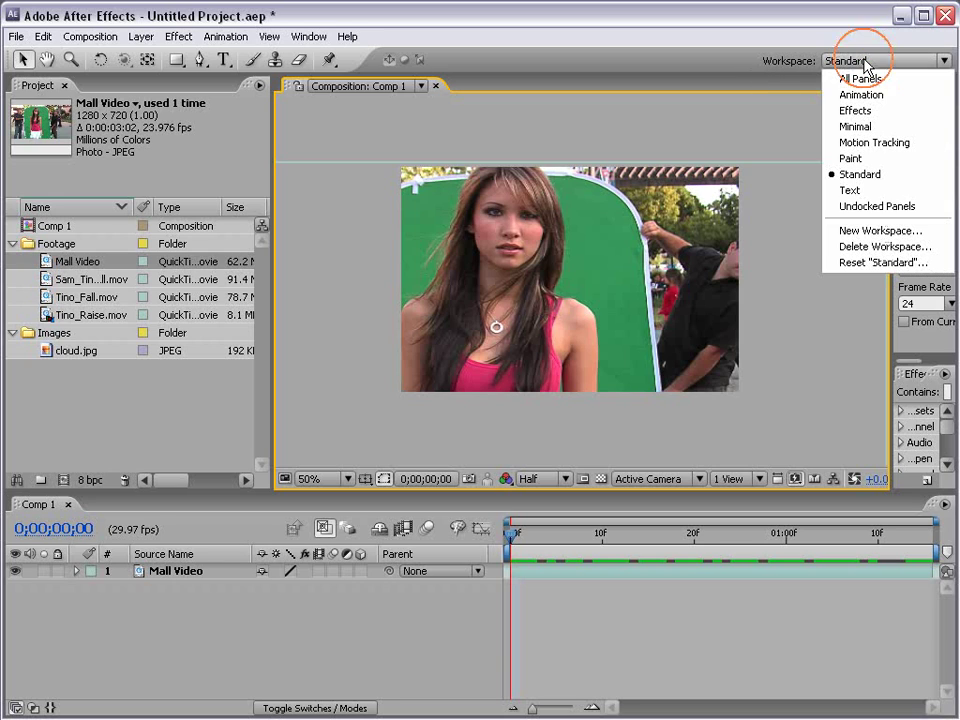
left_click(873, 263)
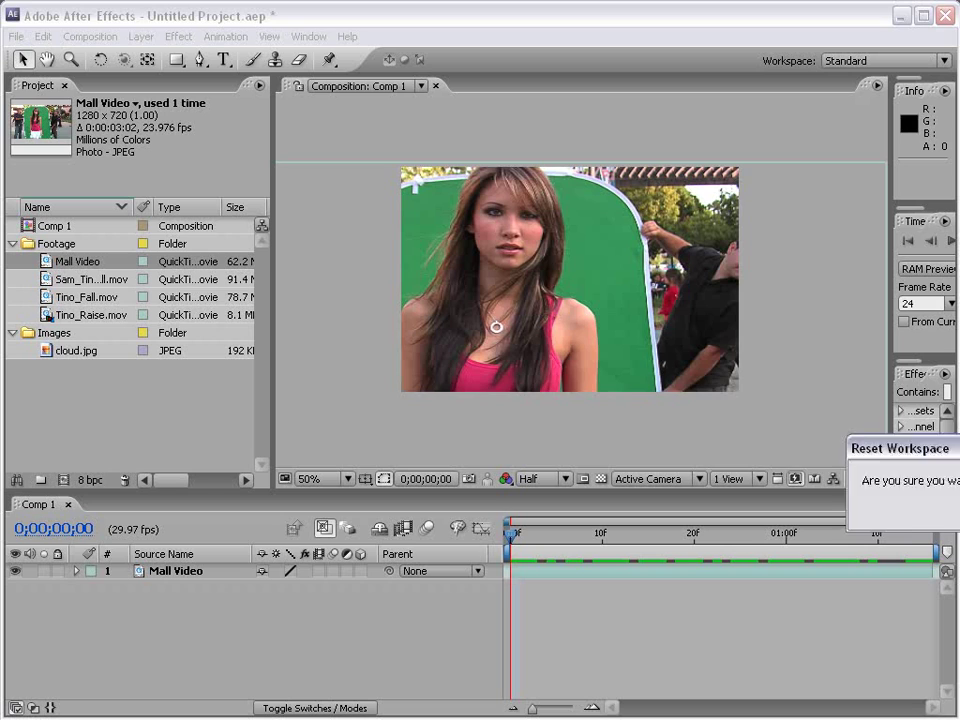
left_click(508, 420)
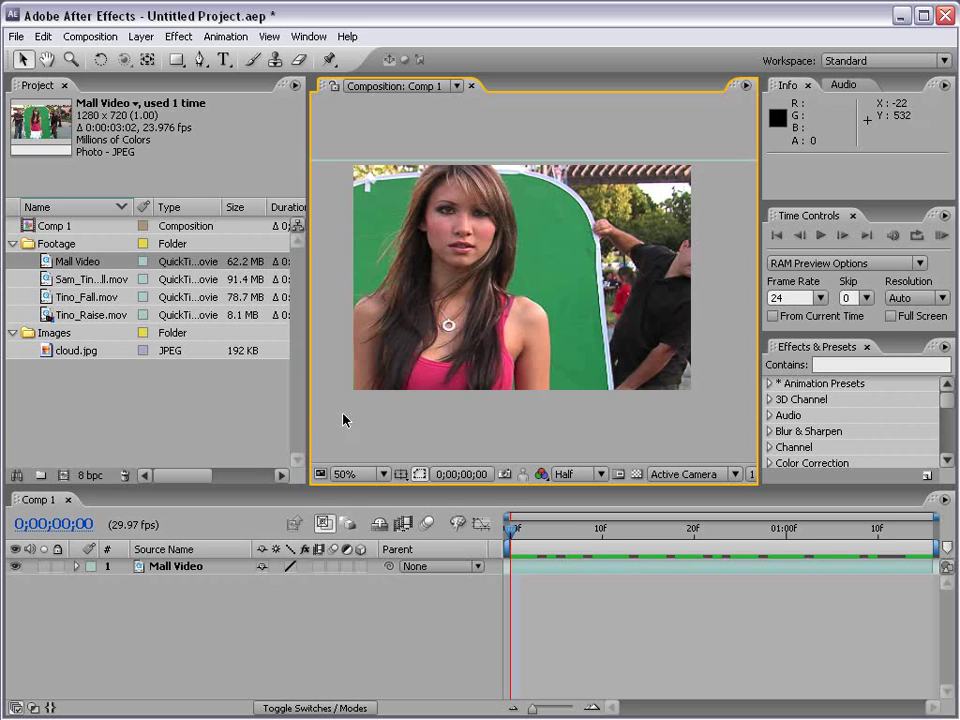
Create a new composition from the Mall Video footage, fit it in the viewer at 25%, and preview its timeline
left_click(141, 384)
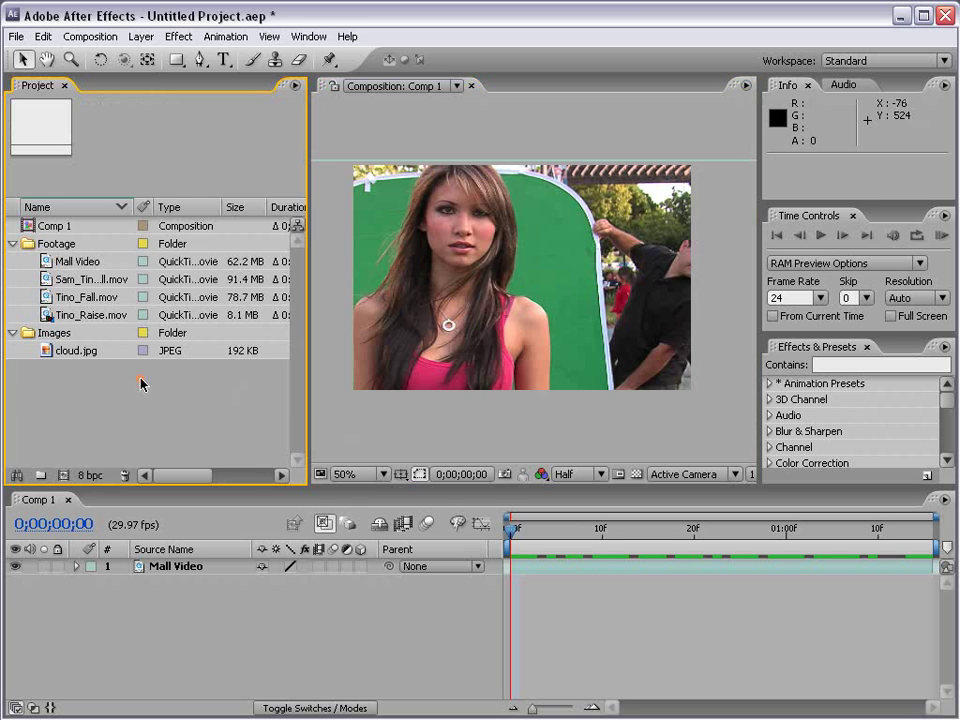
left_click(84, 264)
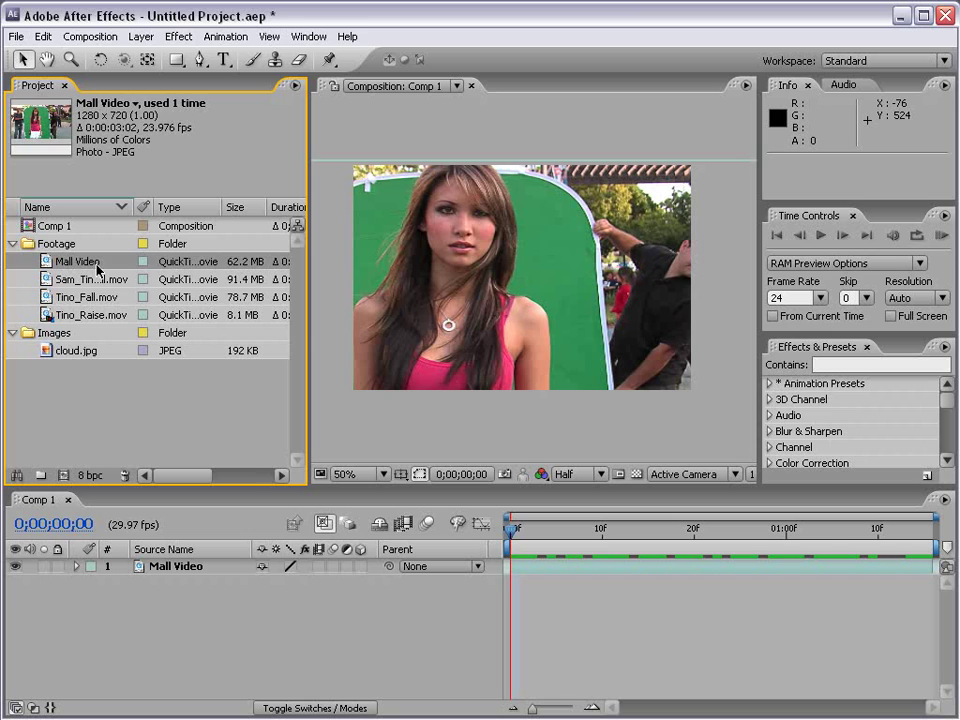
left_click_drag(84, 264, 65, 484)
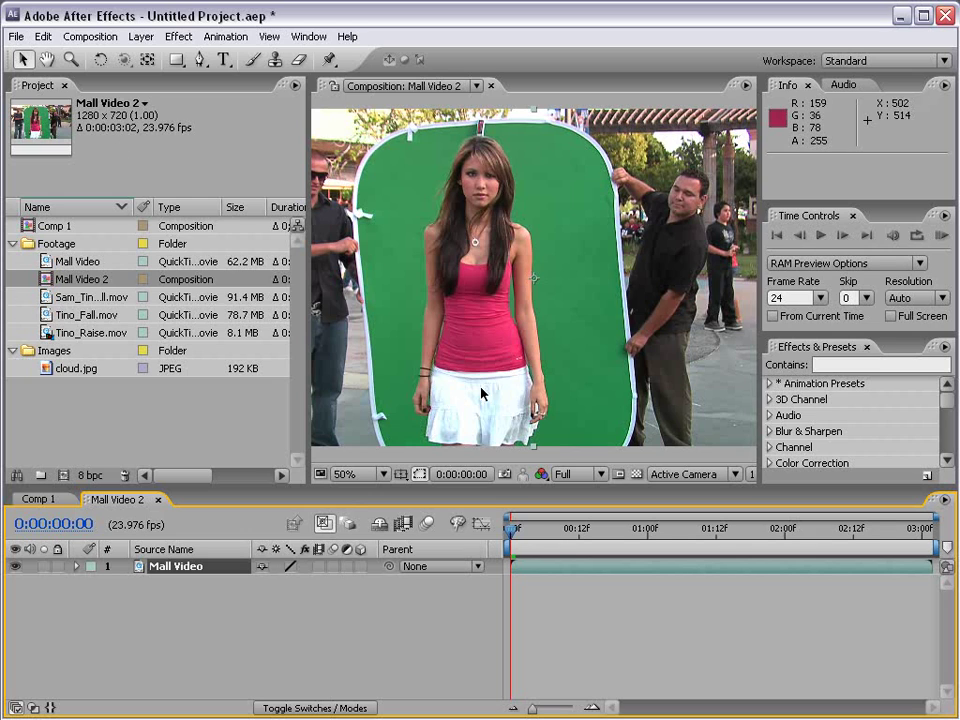
key("comma")
key("comma")
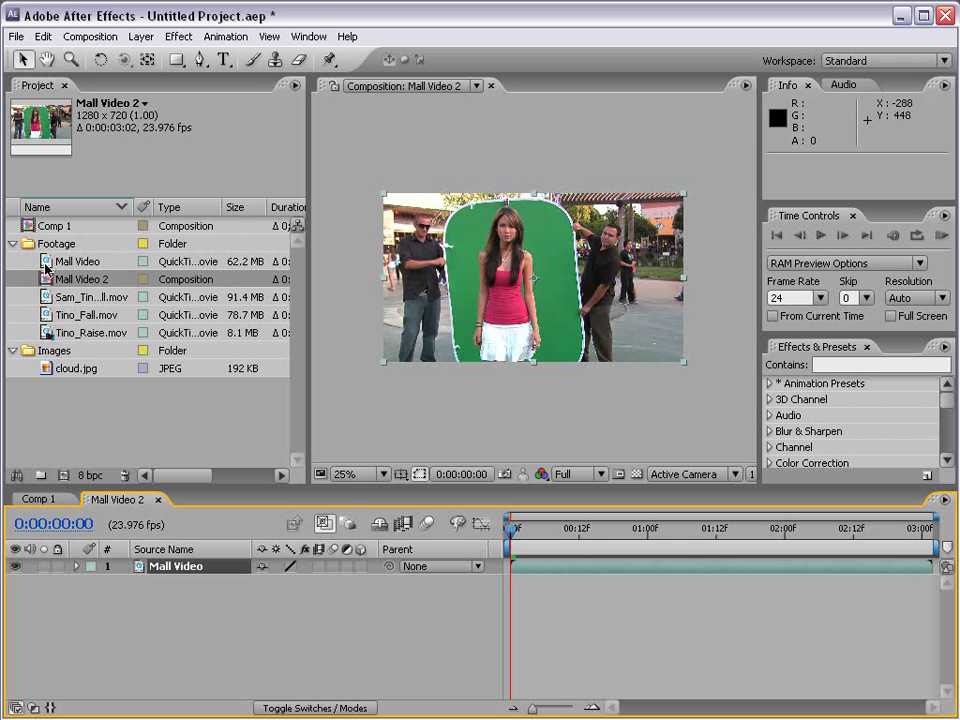
left_click_drag(885, 528, 500, 567)
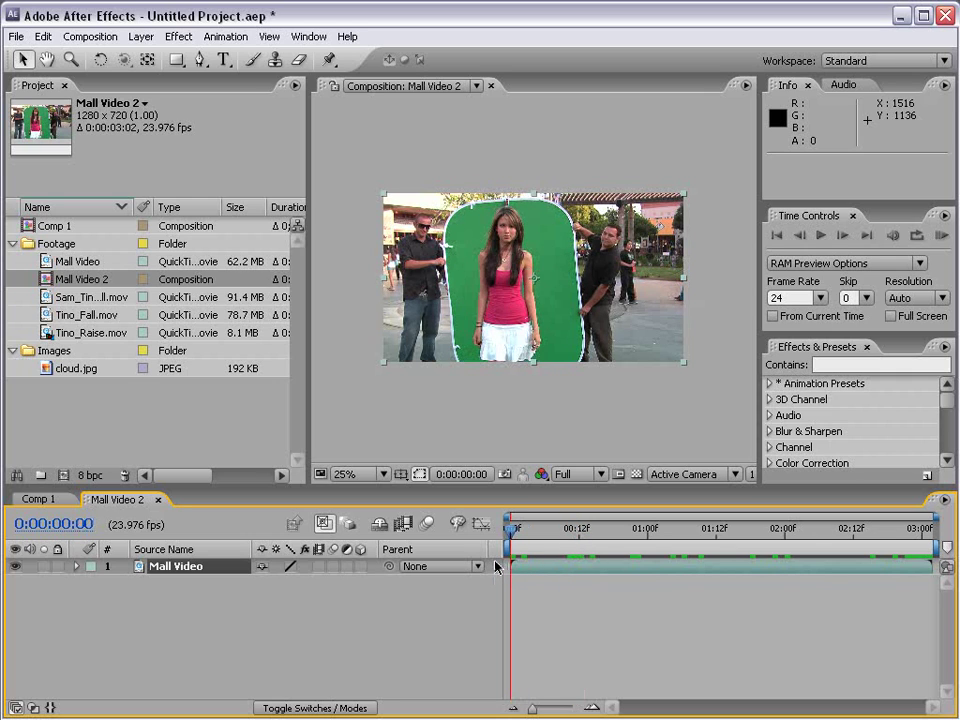
left_click(100, 36)
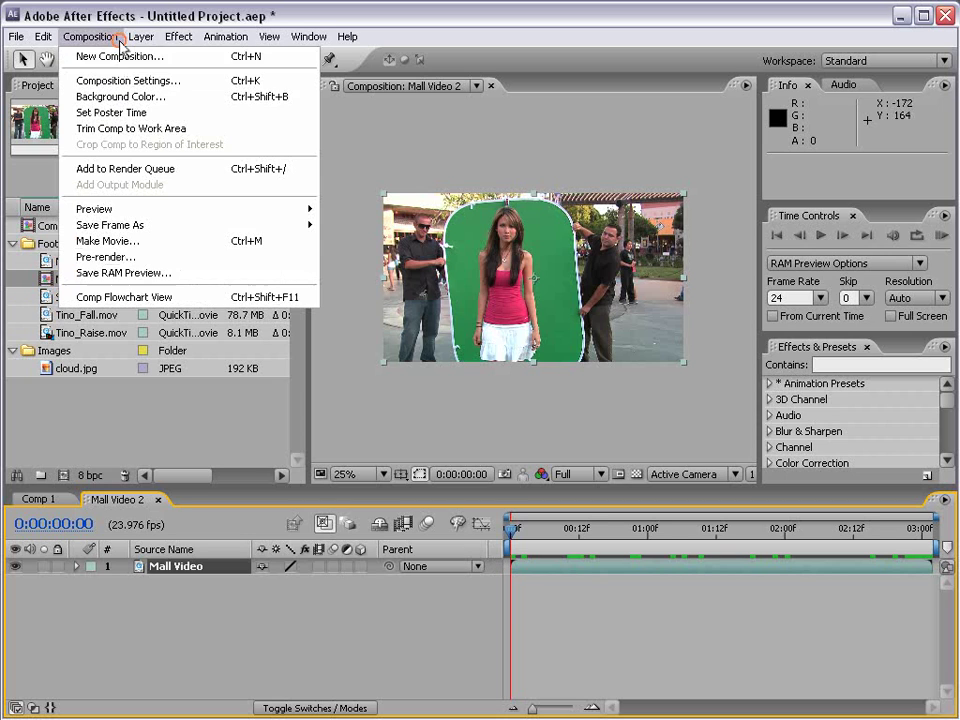
left_click(100, 36)
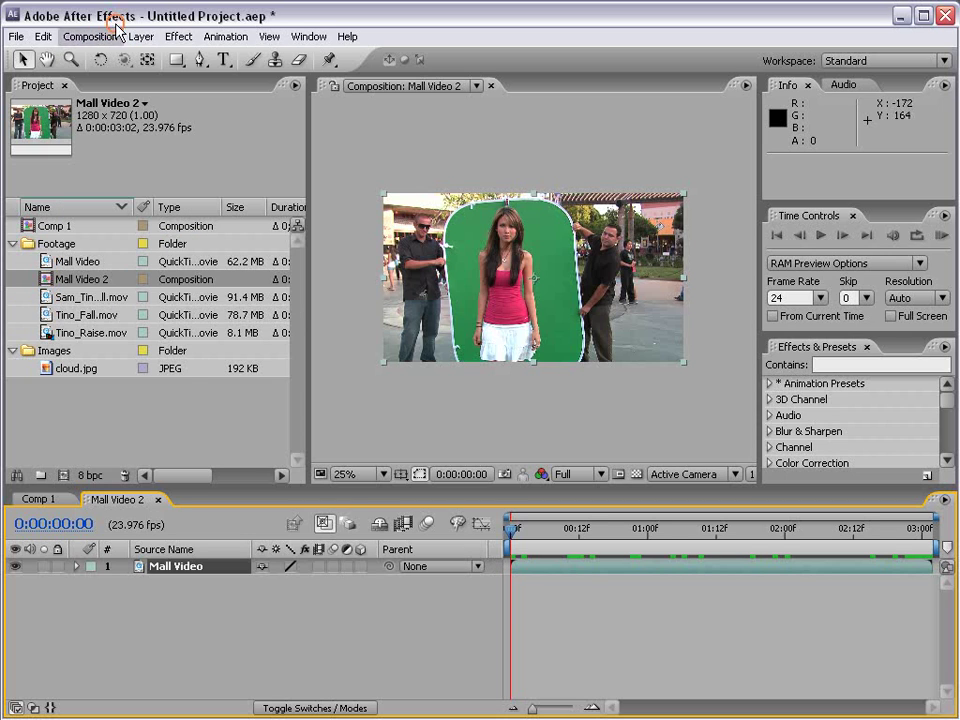
left_click(593, 661)
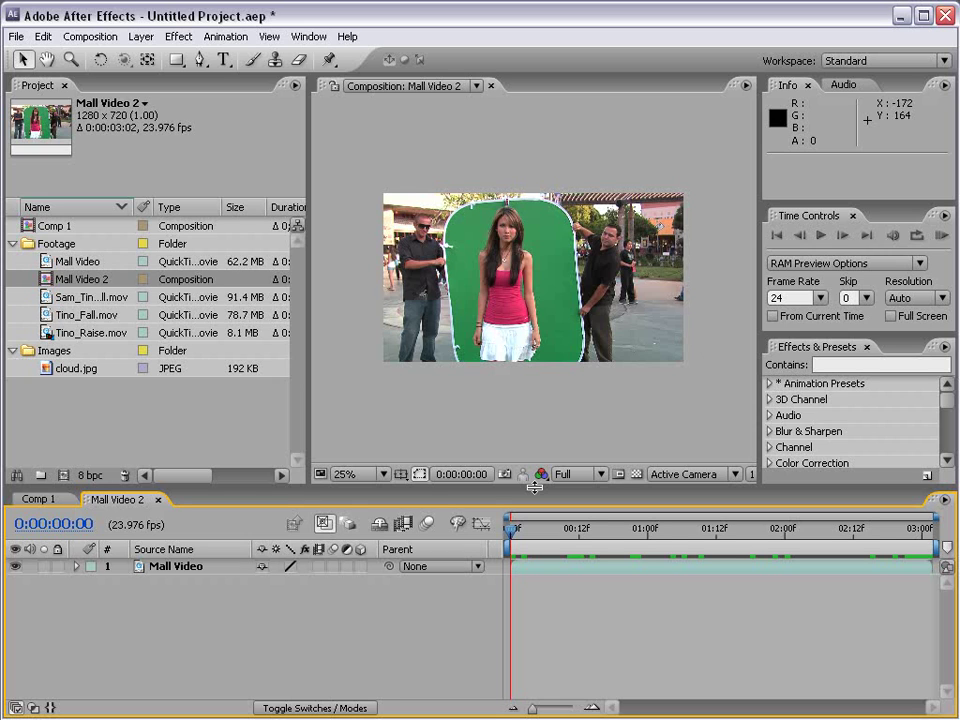
Apply Fast Blur to the Mall Video layer with Blurriness 53 and Repeat Edge Pixels enabled
key(".")
left_click(168, 568)
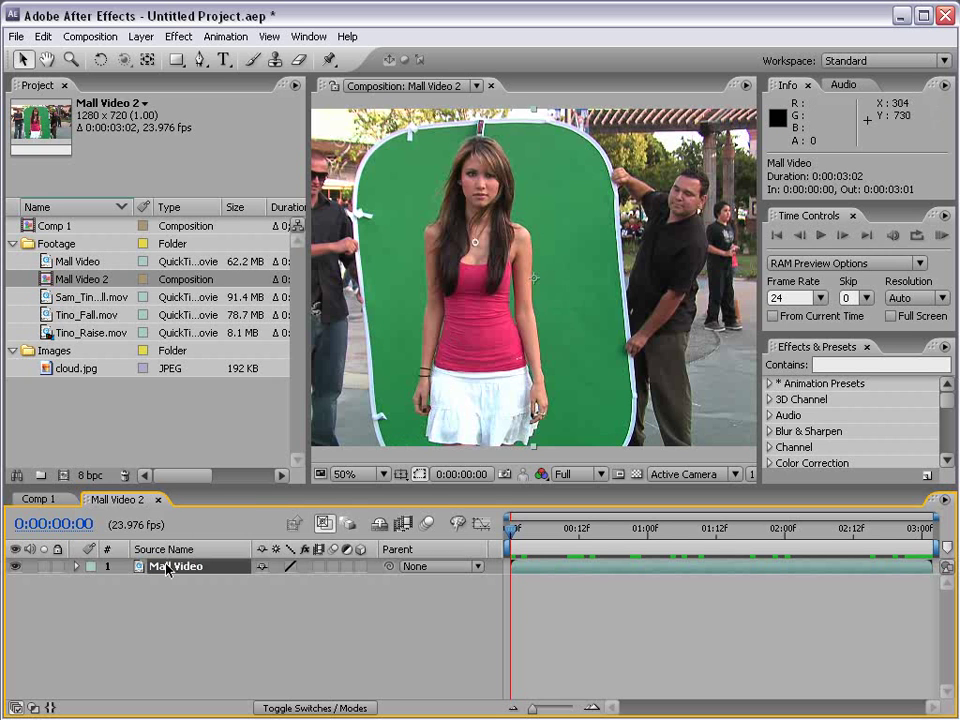
left_click(176, 37)
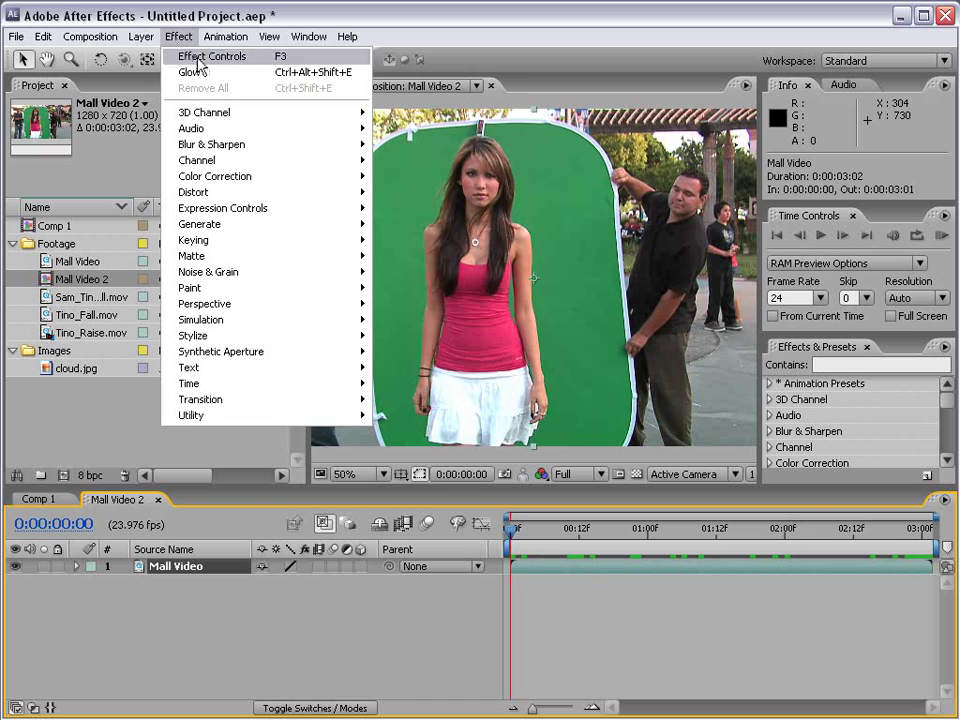
mouse_move(210, 145)
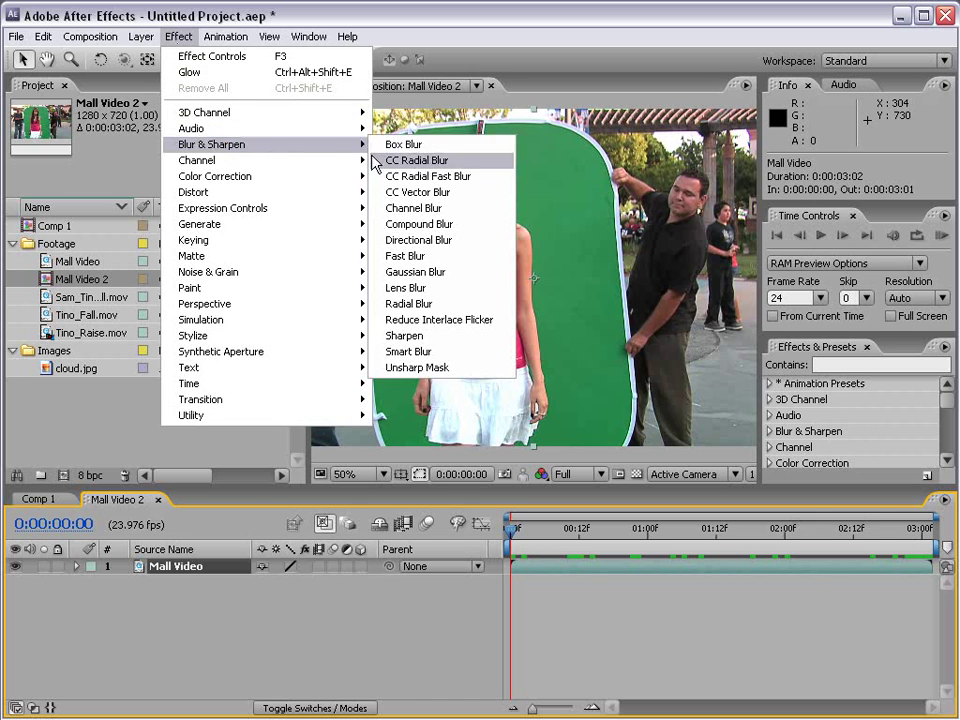
left_click(456, 259)
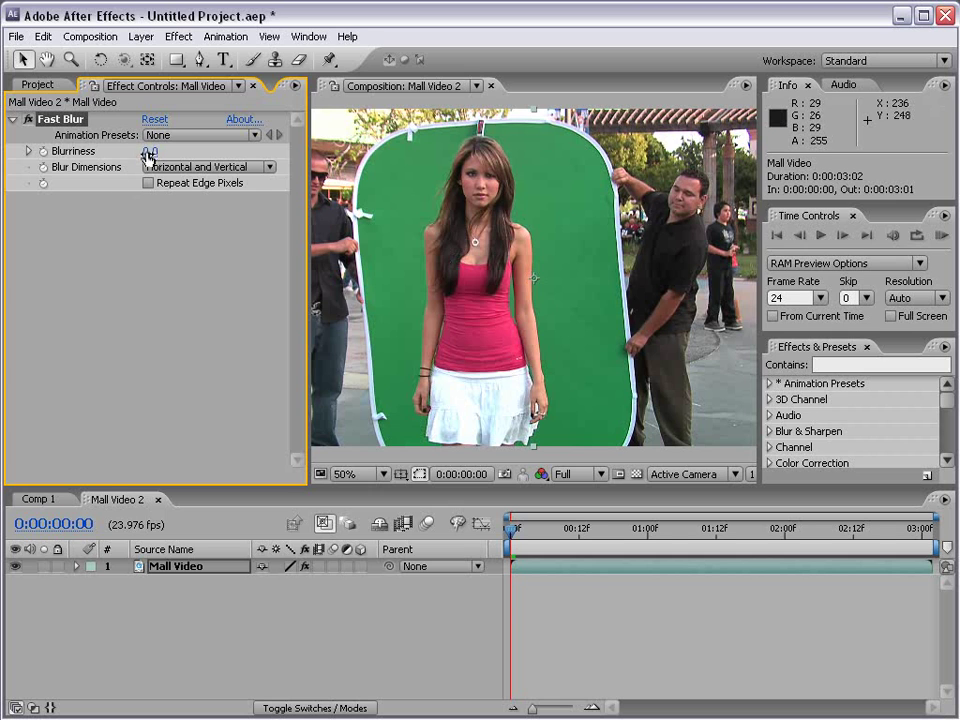
left_click_drag(148, 155, 197, 155)
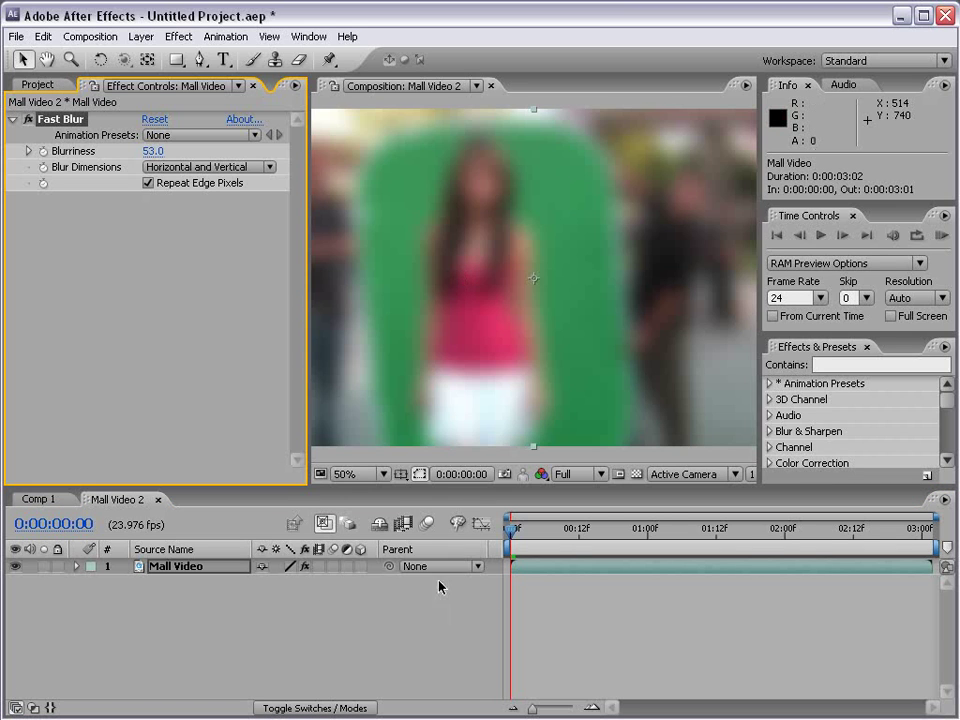
Add a Curves effect to the Mall Video layer and bend its RGB curve into a steep S shape for stronger contrast
key("comma")
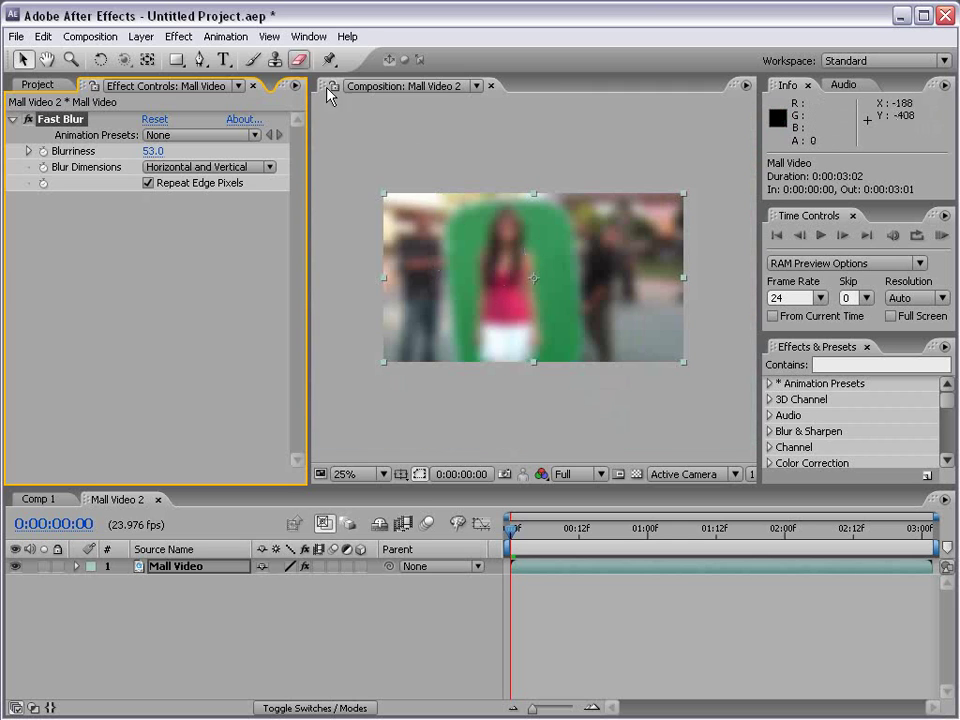
left_click(179, 37)
mouse_move(214, 177)
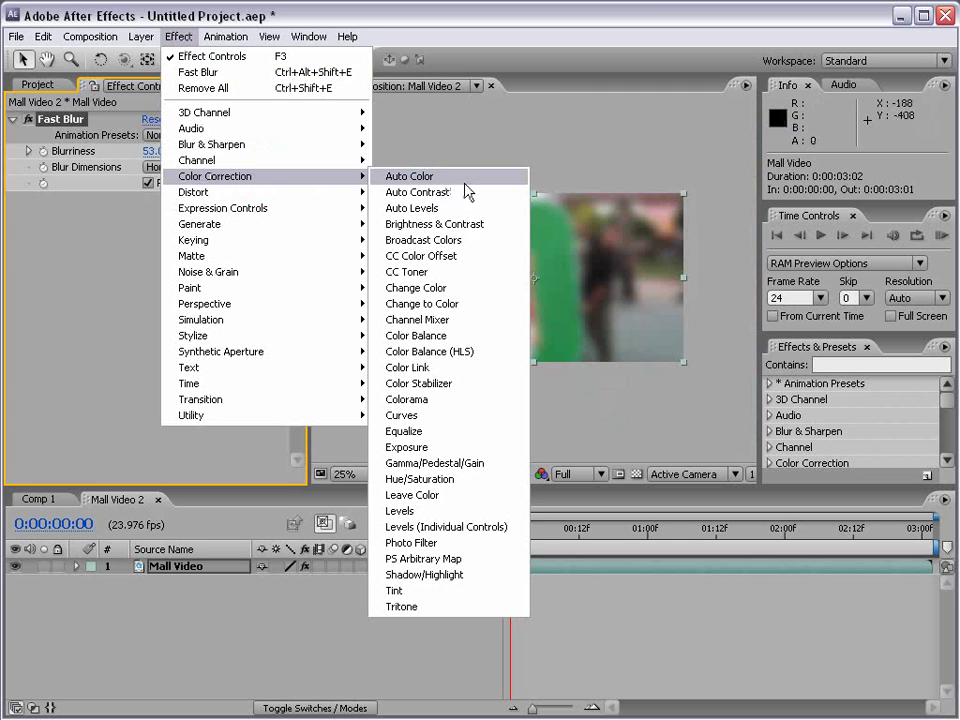
left_click(436, 415)
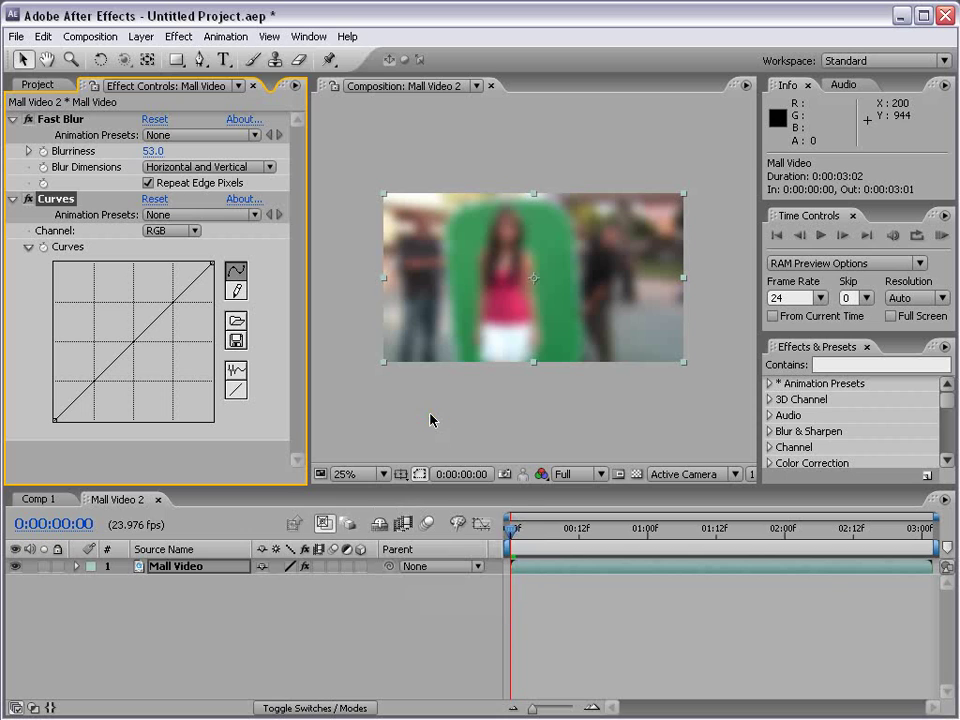
left_click_drag(147, 331, 139, 291)
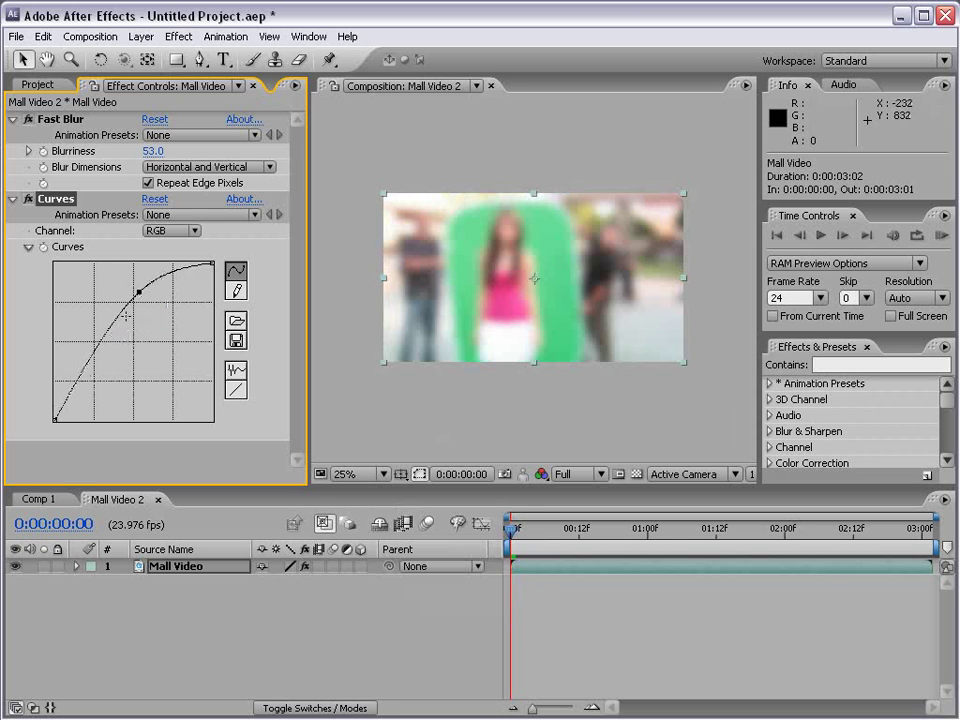
left_click_drag(98, 352, 105, 375)
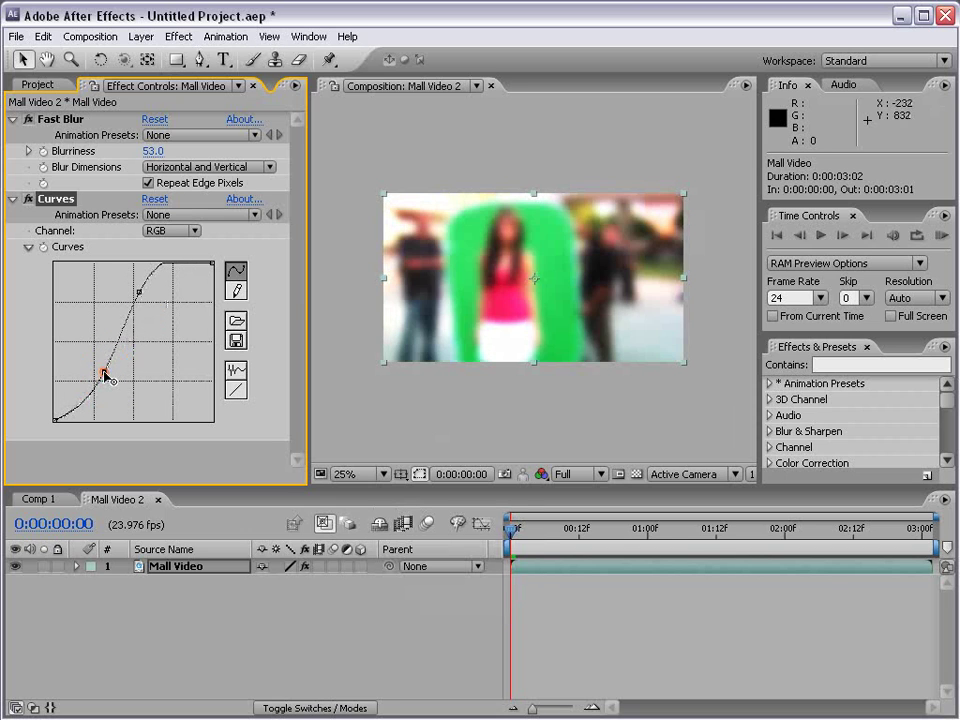
Reorder the layer's effects so Fast Blur comes after Curves, and collapse both effects' settings
left_click(13, 119)
left_click(57, 121)
left_click_drag(57, 121, 69, 377)
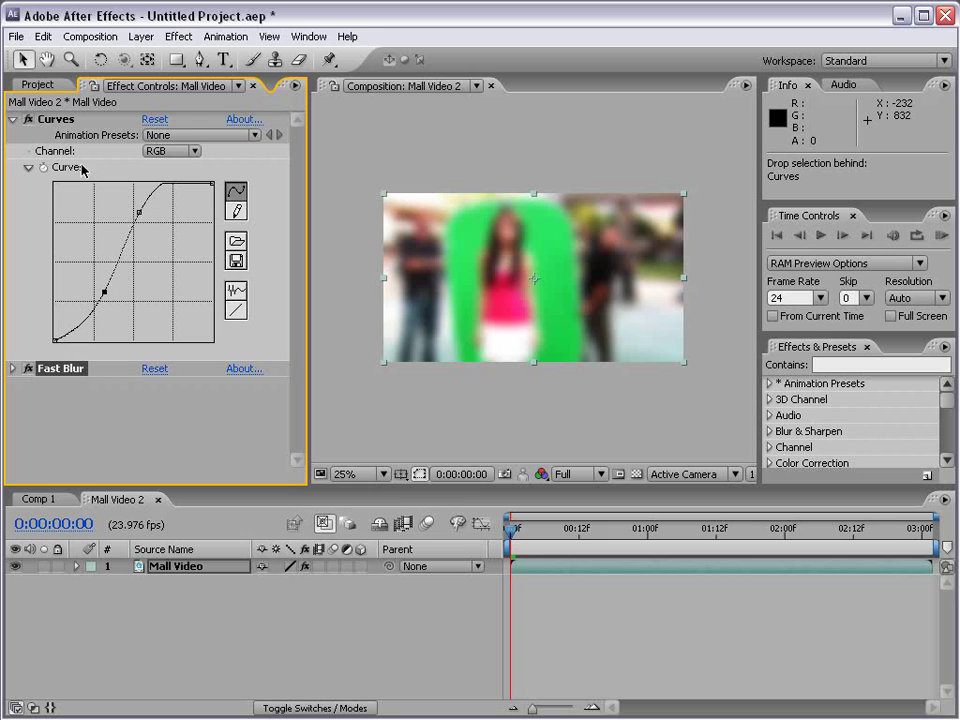
left_click(13, 119)
mouse_move(55, 119)
left_mouse_down()
mouse_move(71, 146)
mouse_move(57, 142)
left_mouse_up()
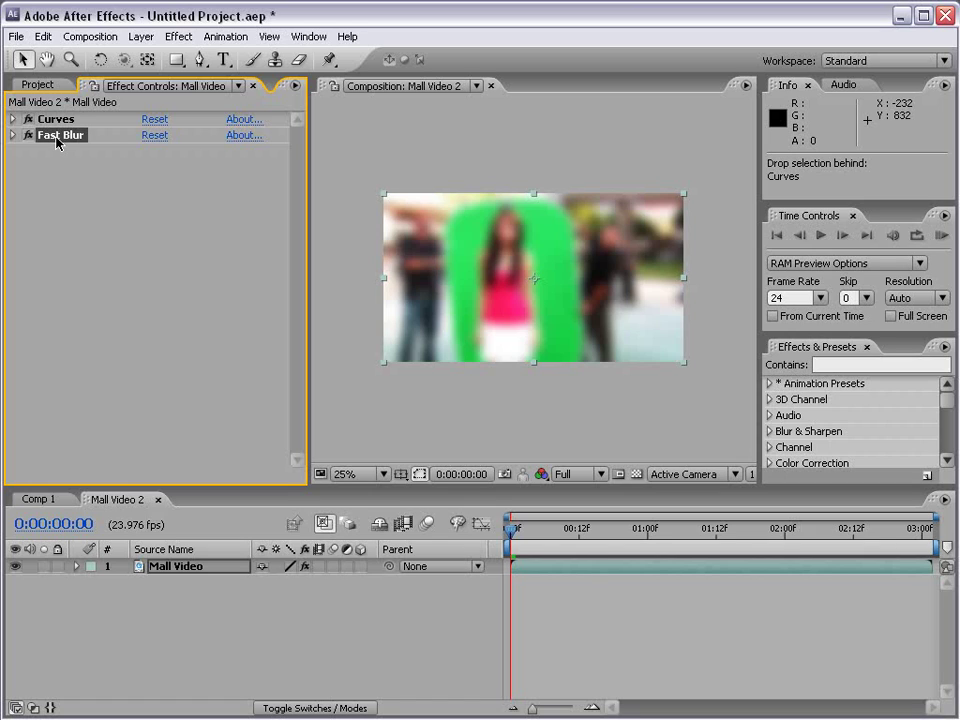
left_click(85, 142)
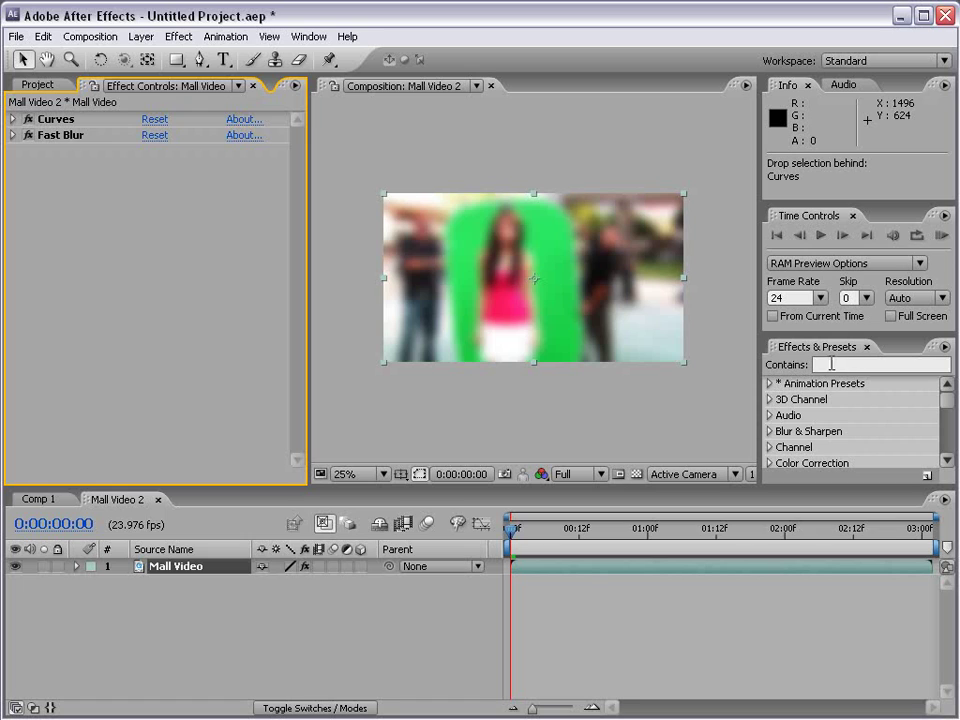
Search the effects for "glow", apply Glow to the Mall Video layer, and set its Glow Radius to 181
left_click_drag(818, 334, 818, 254)
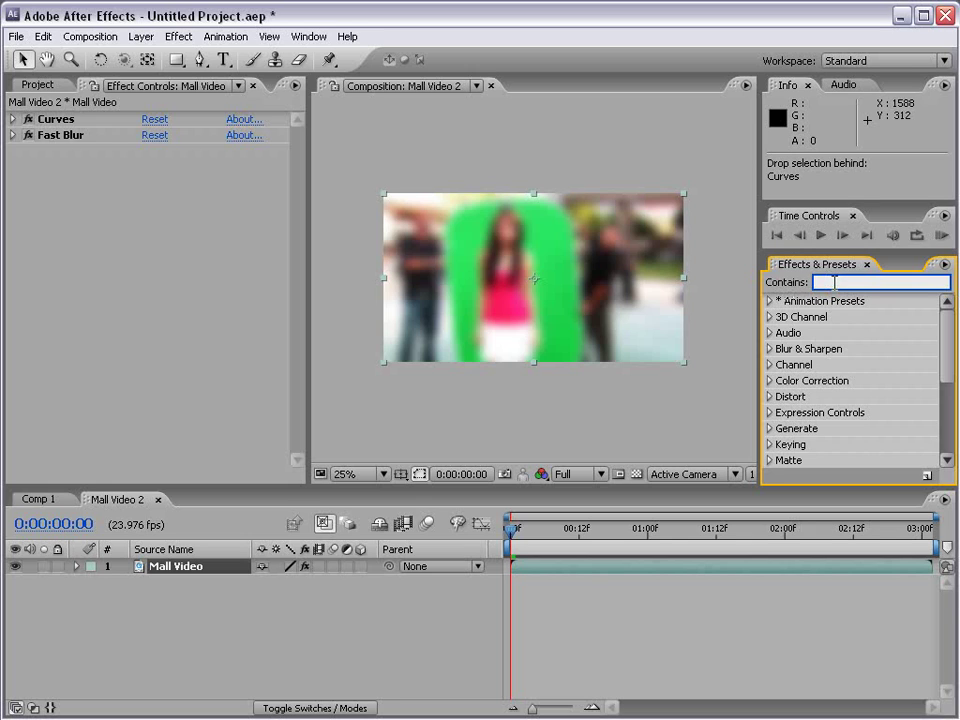
type("glow")
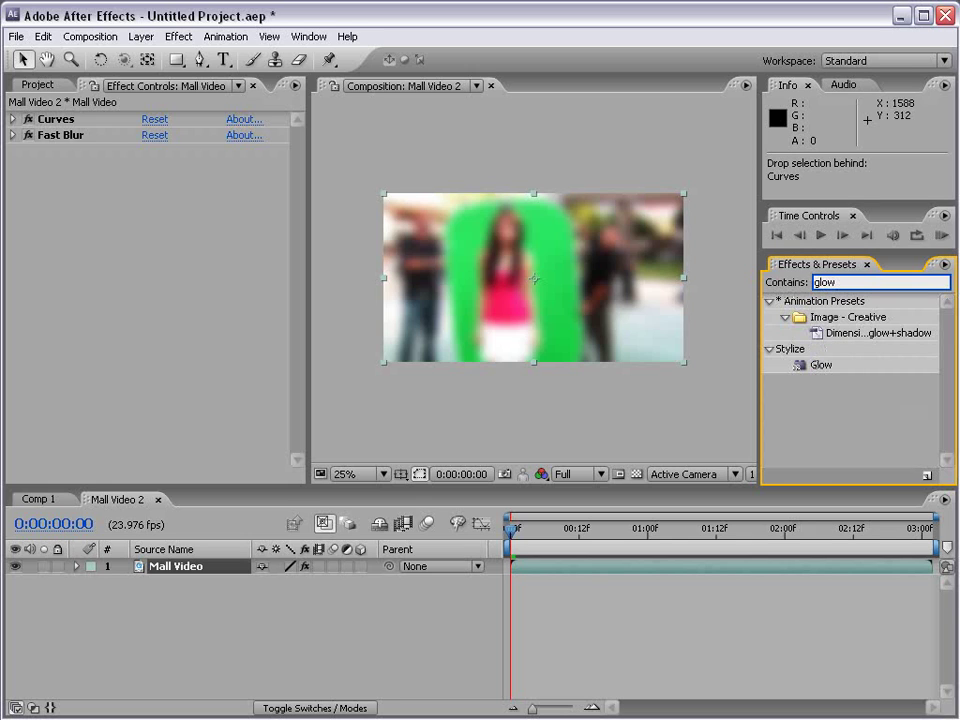
left_click(799, 367)
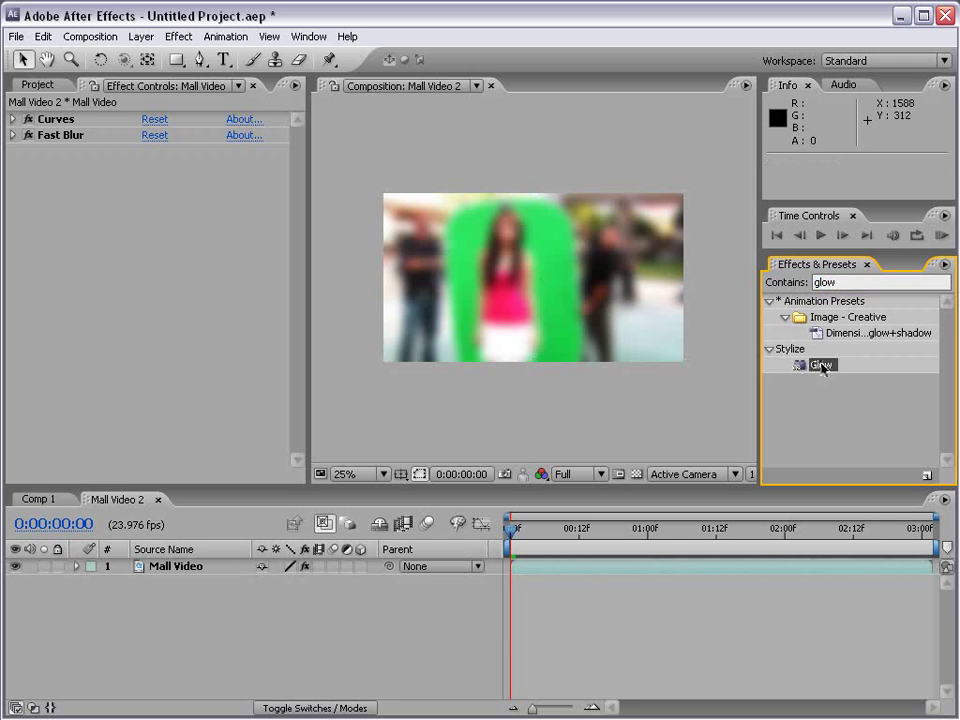
left_click_drag(828, 367, 680, 322)
left_click_drag(497, 297, 549, 570)
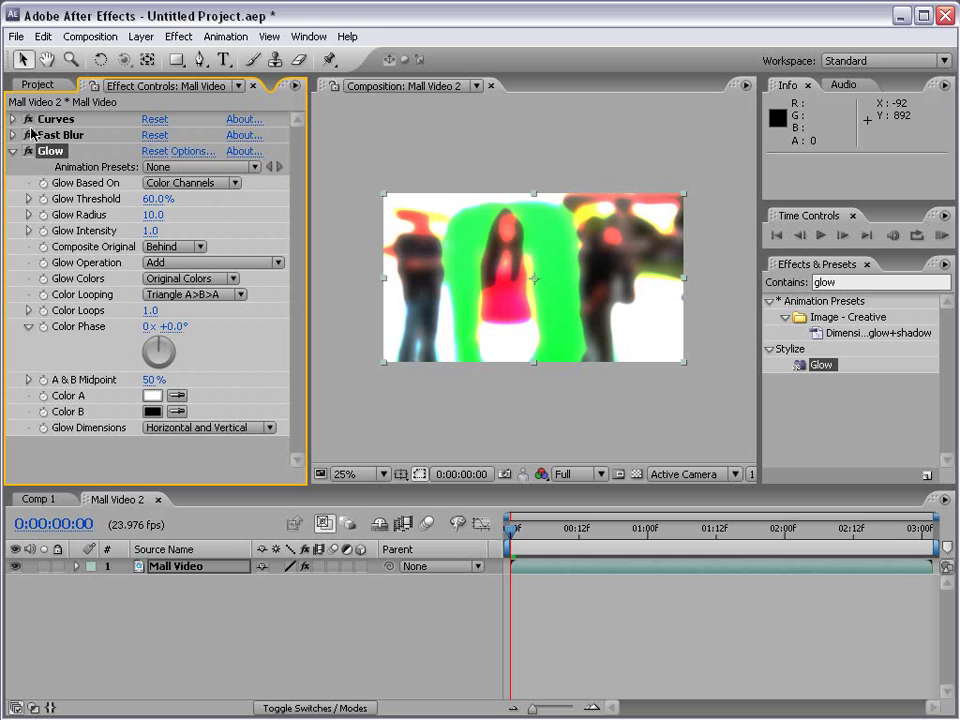
left_click_drag(152, 214, 335, 214)
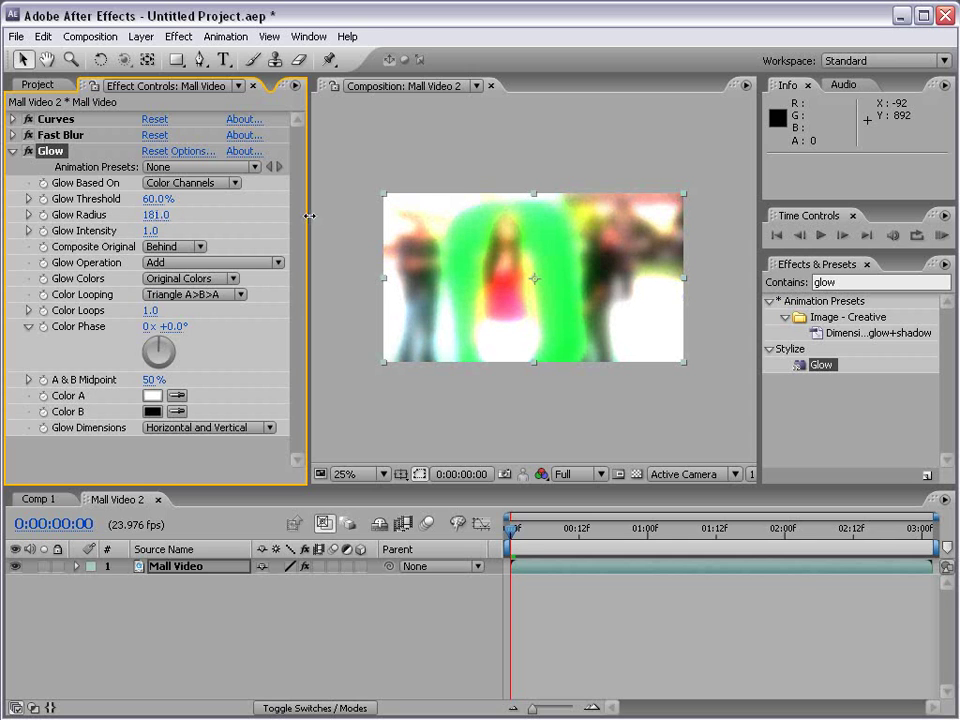
Disable the Fast Blur and Curves effects on the Mall Video layer
left_click(28, 135)
left_click(28, 119)
key("period")
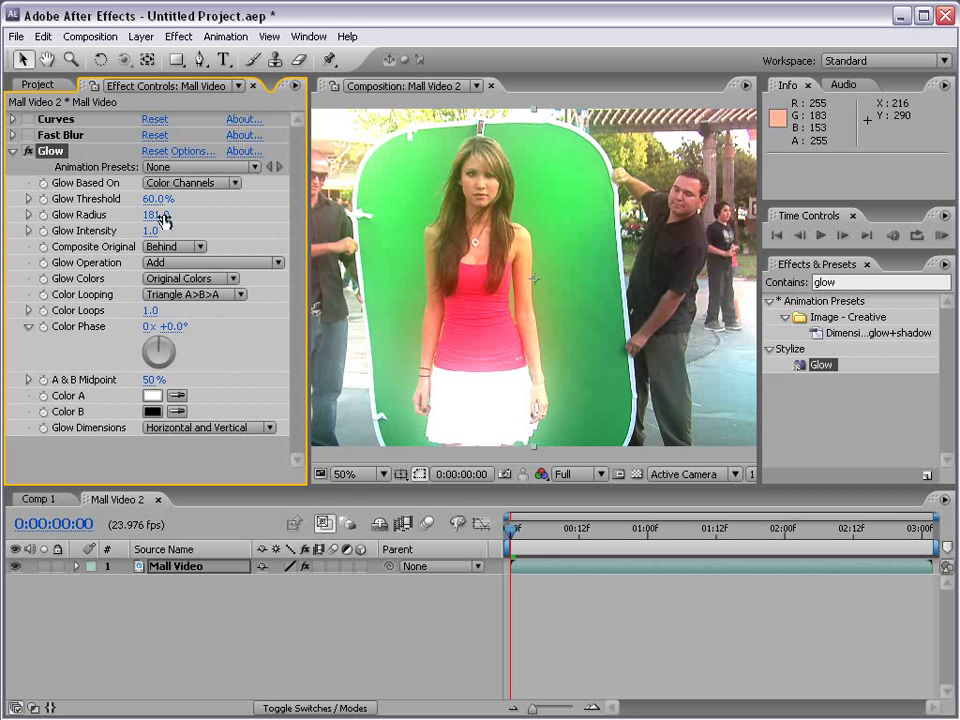
Set the Glow effect's Glow Threshold to 87.1% and its Glow Radius to 80
left_click_drag(158, 199, 150, 199)
key("ctrl+z")
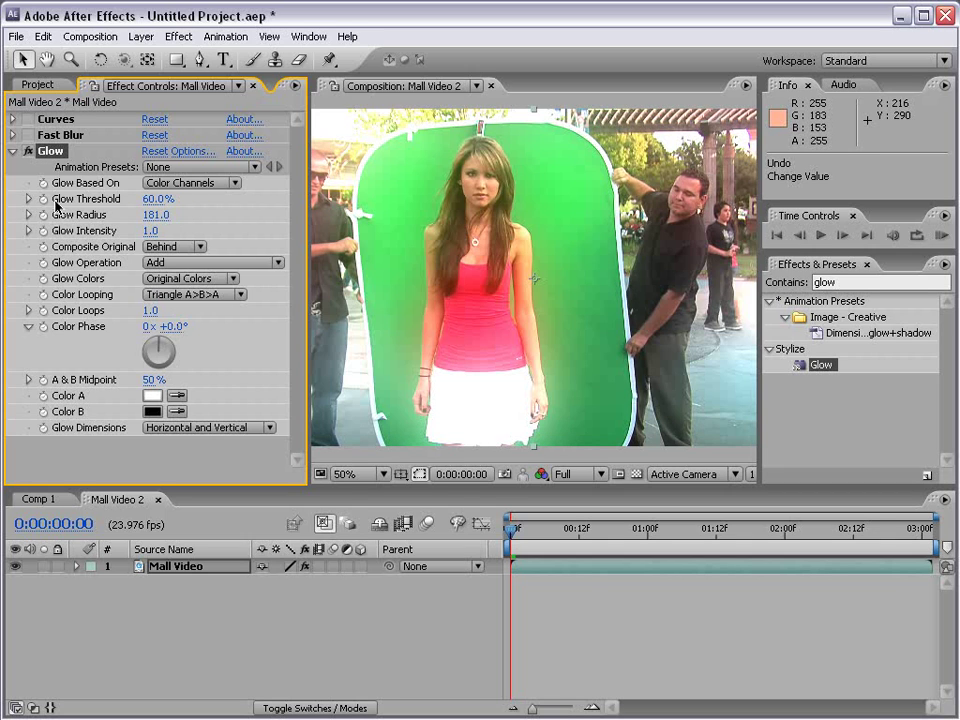
left_click_drag(158, 199, 250, 199)
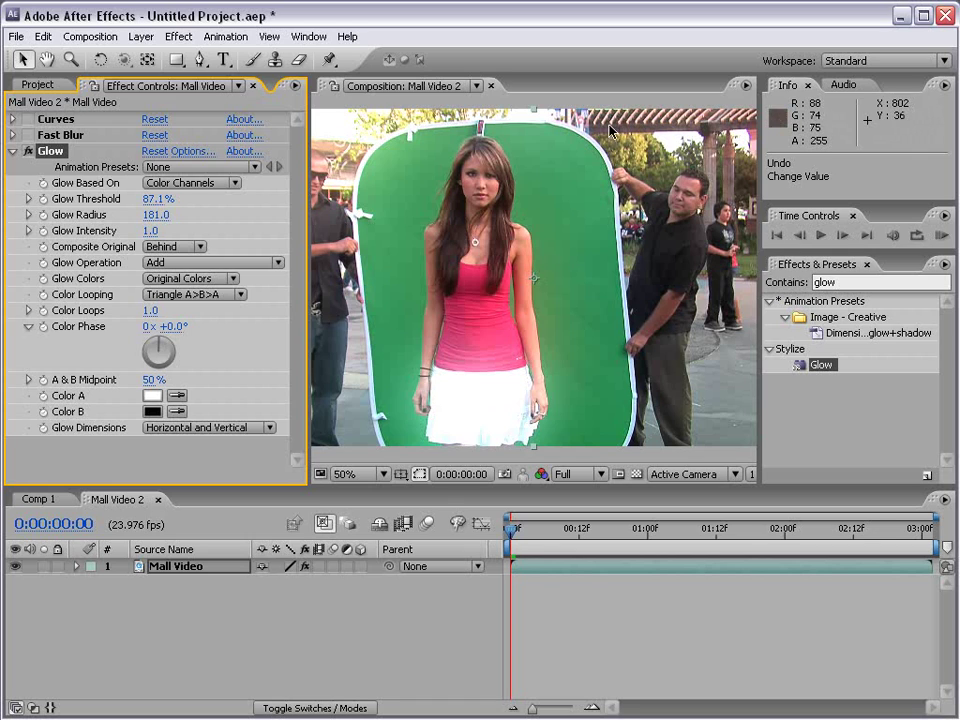
left_click_drag(152, 214, 66, 223)
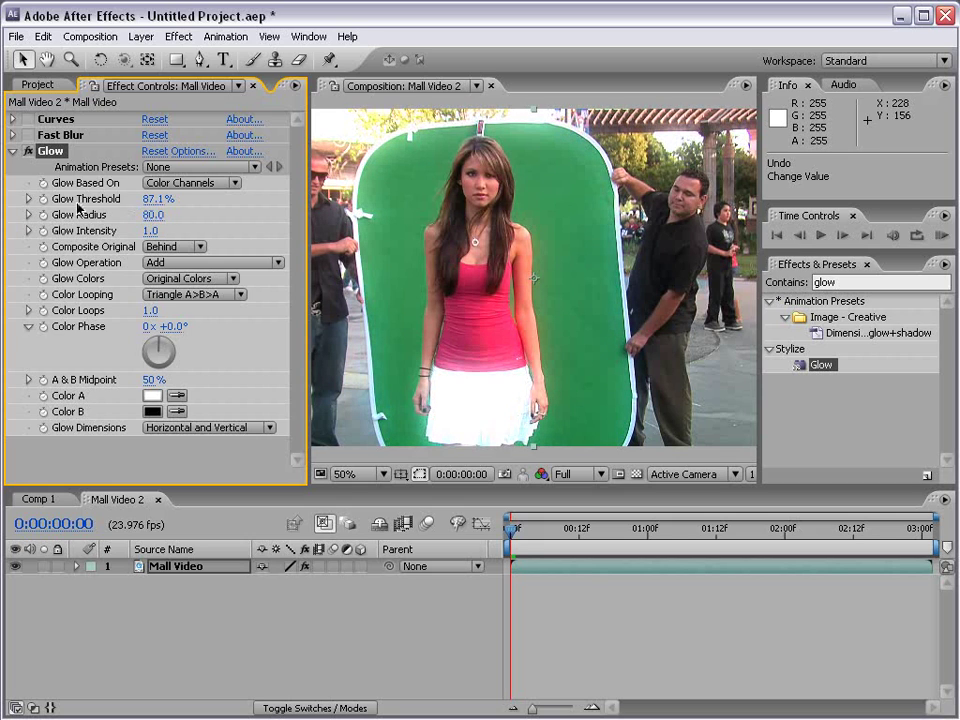
Delete the Glow effect from the Mall Video layer and select Fast Blur
key("Delete")
left_click(36, 135)
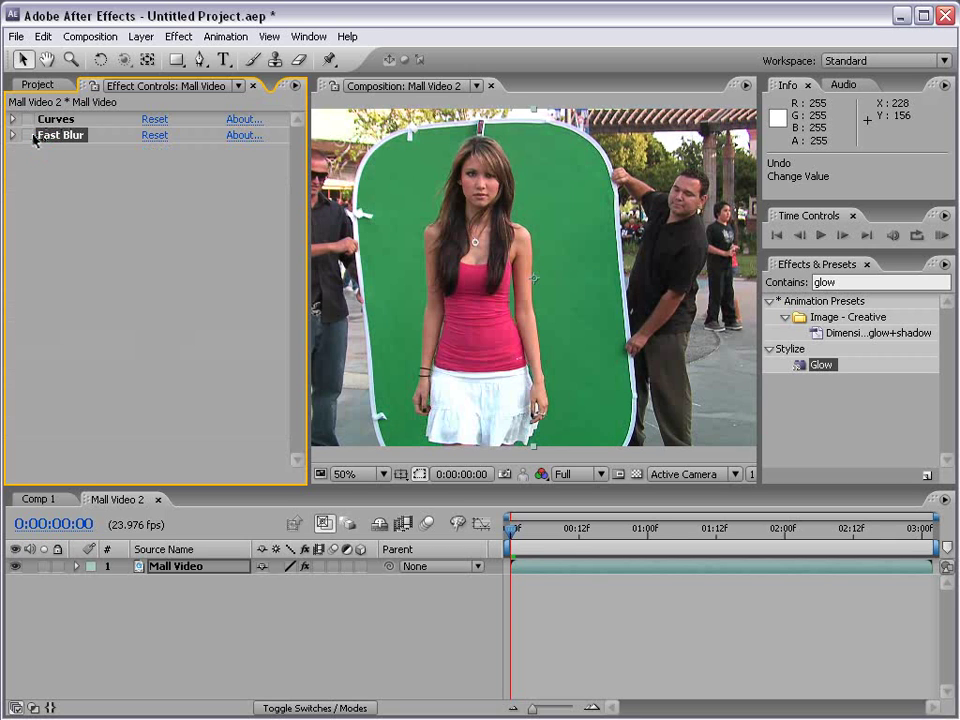
Enable the Fast Blur effect on the Mall Video layer and duplicate it
left_click(27, 135)
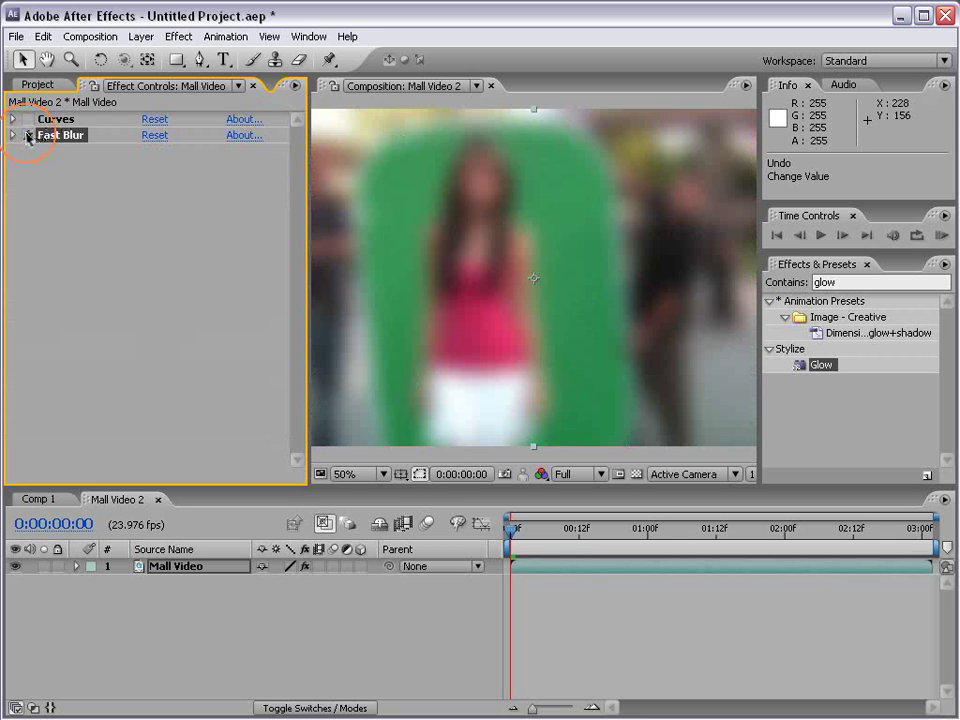
left_click(42, 36)
left_click(62, 200)
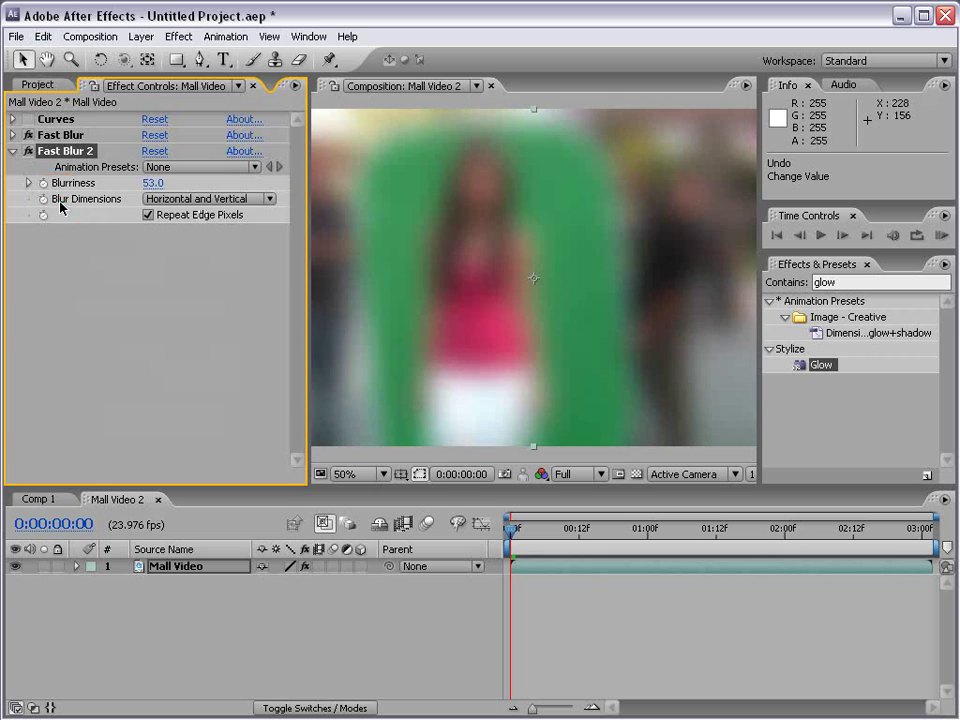
Disable the original Fast Blur effect and lower the Blurriness of the duplicate, Fast Blur 2
left_click(48, 135)
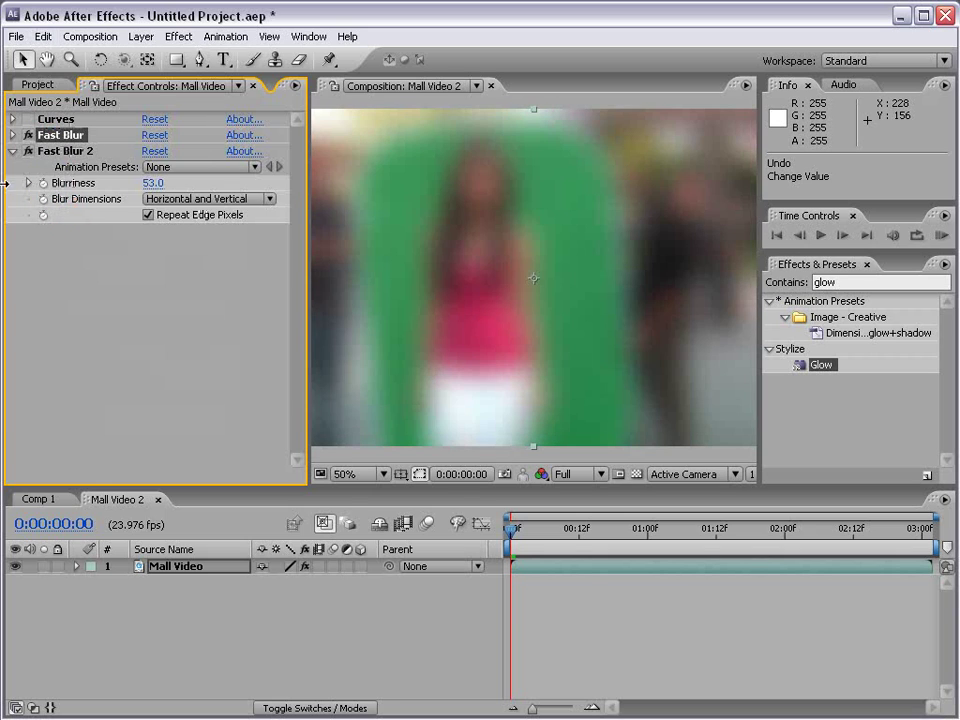
left_click(28, 135)
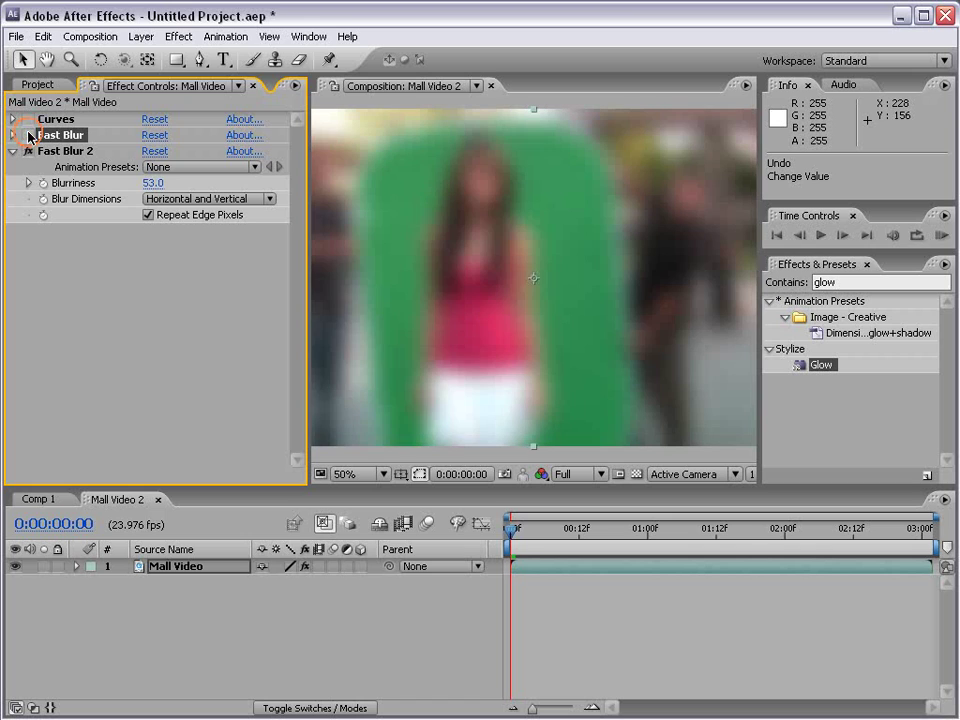
left_click_drag(152, 184, 143, 186)
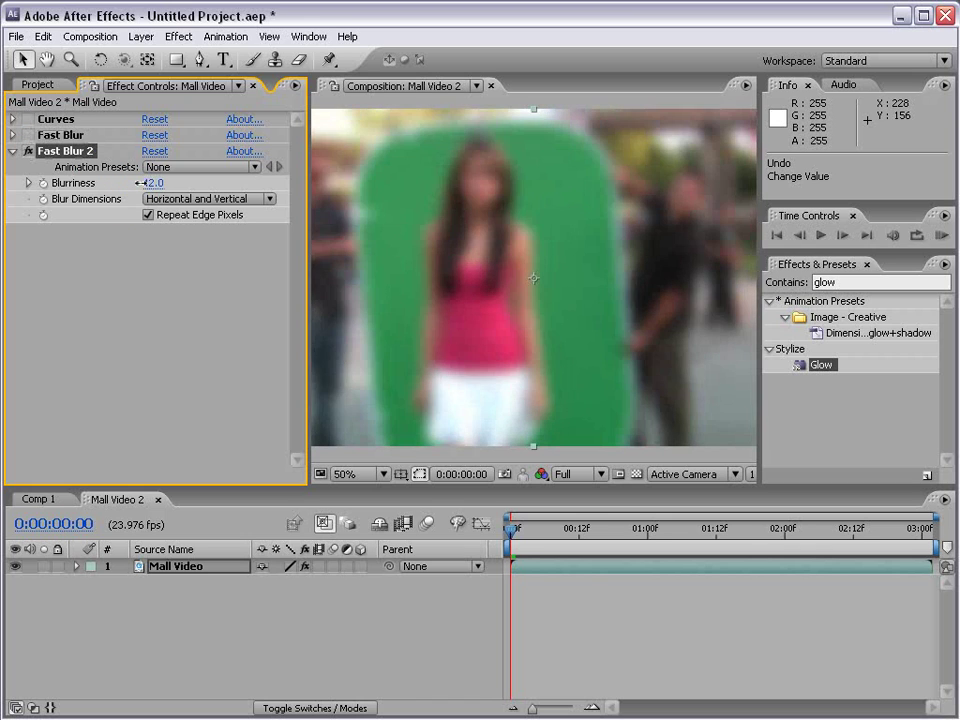
Delete the Fast Blur 2 effect and switch the original Fast Blur on and off again
left_click(64, 154)
key("Delete")
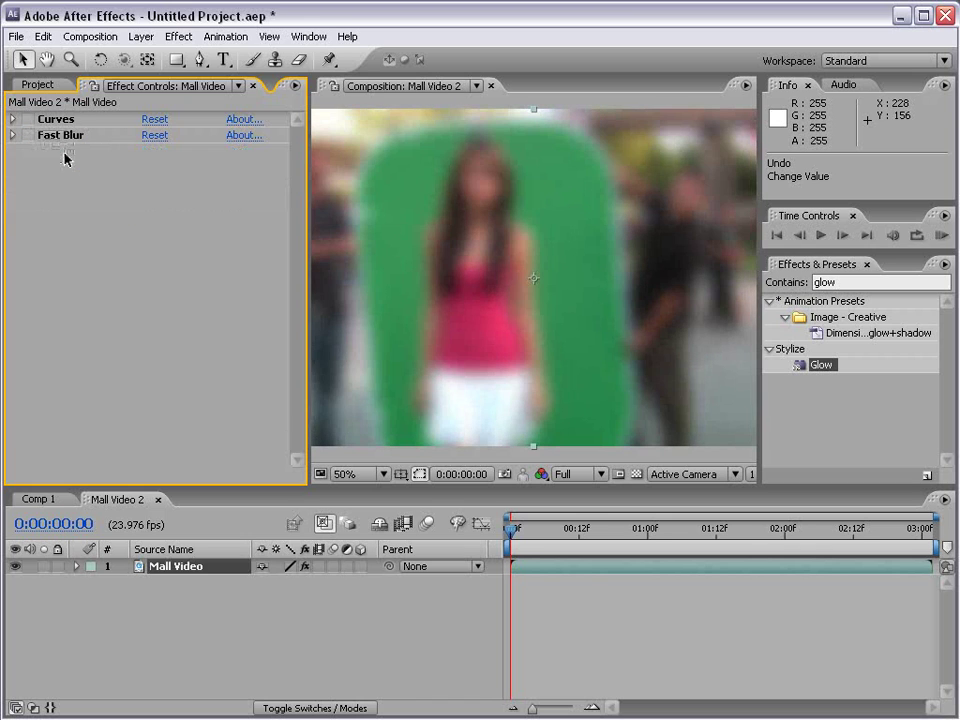
left_click(28, 135)
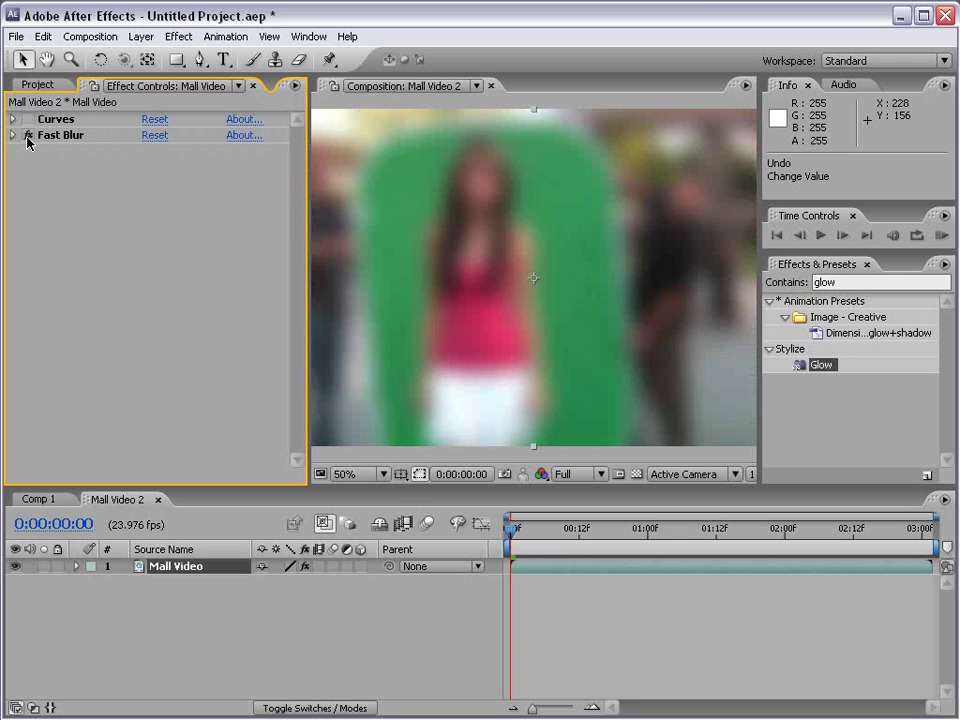
left_click(28, 135)
Delete the Fast Blur and Curves effects together from the Mall Video layer
left_click(40, 135)
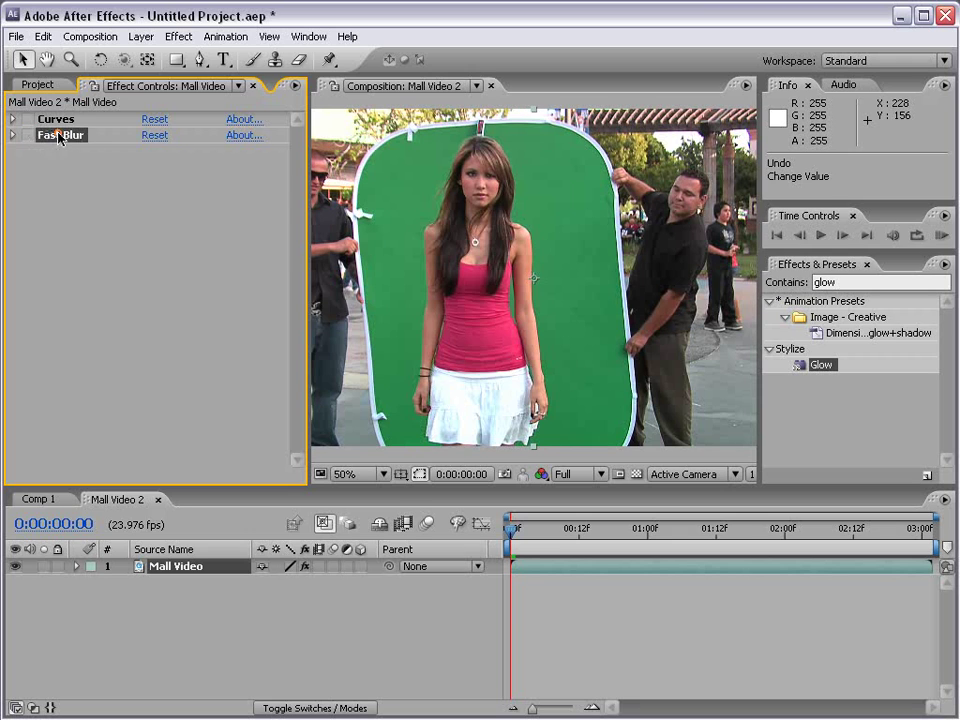
left_click(56, 119, "shift")
key("Delete")
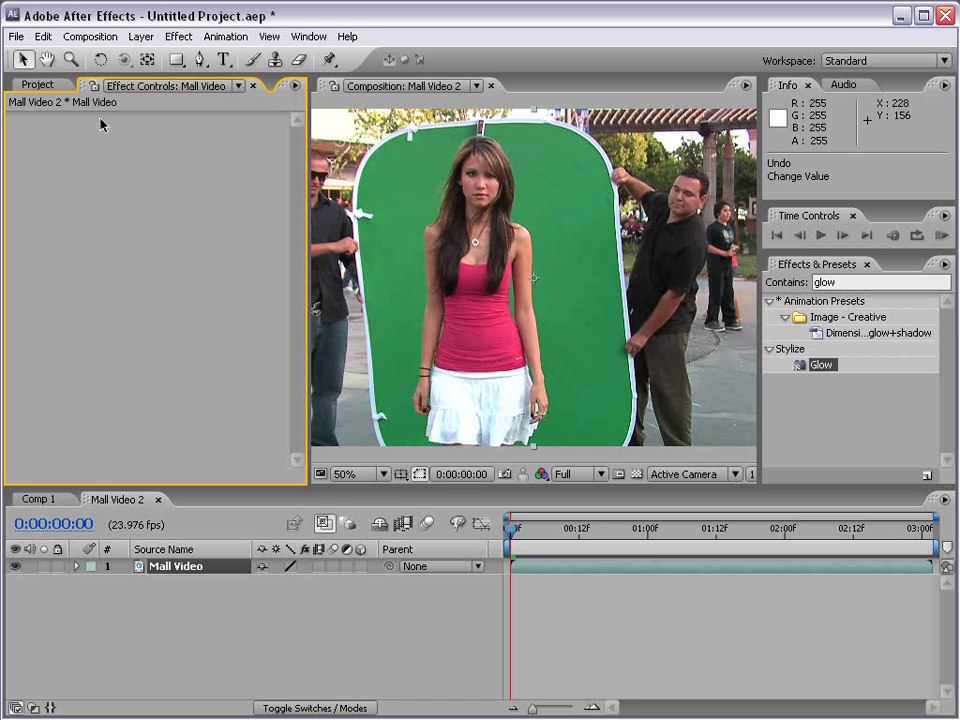
Apply a Ramp effect to the Mall Video layer, starting at about 382, 230 and ending at about 744, 652
left_click(551, 572)
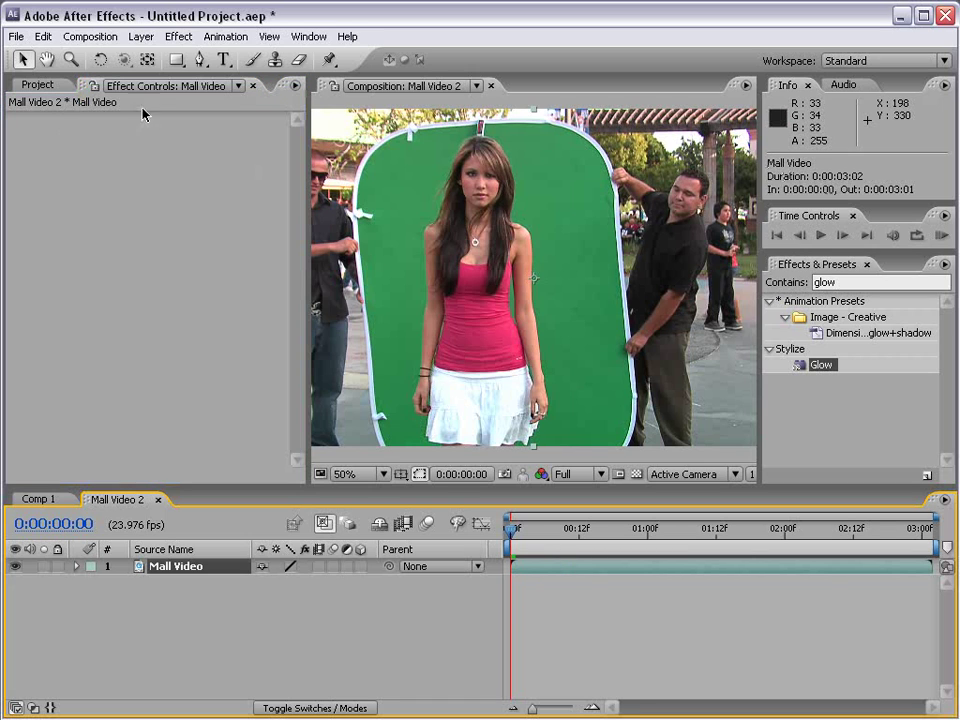
left_click(177, 38)
mouse_move(212, 225)
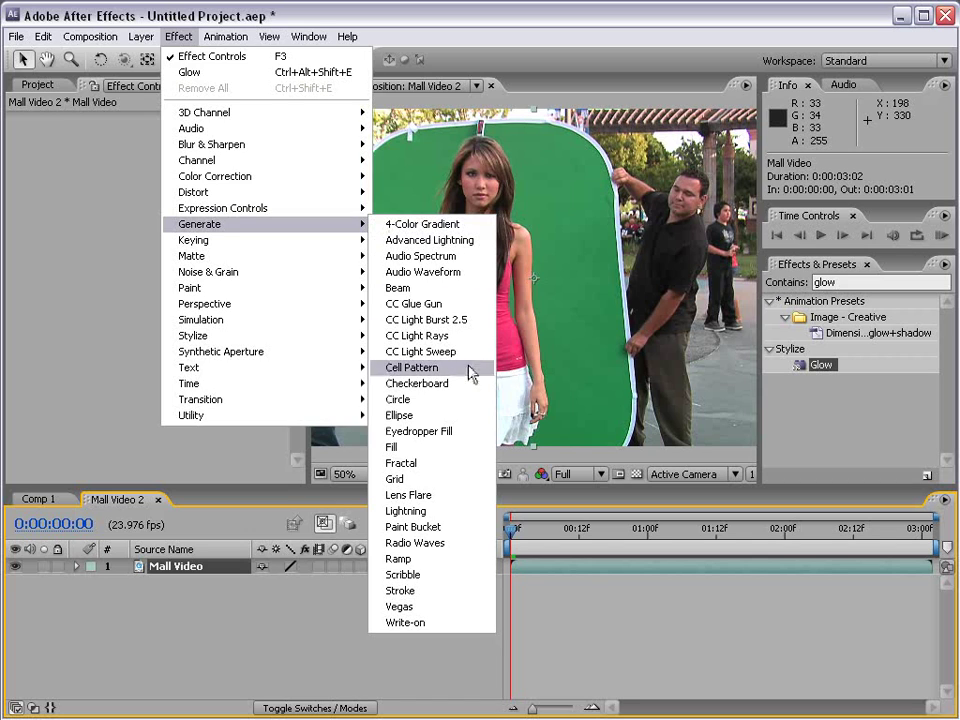
left_click(430, 567)
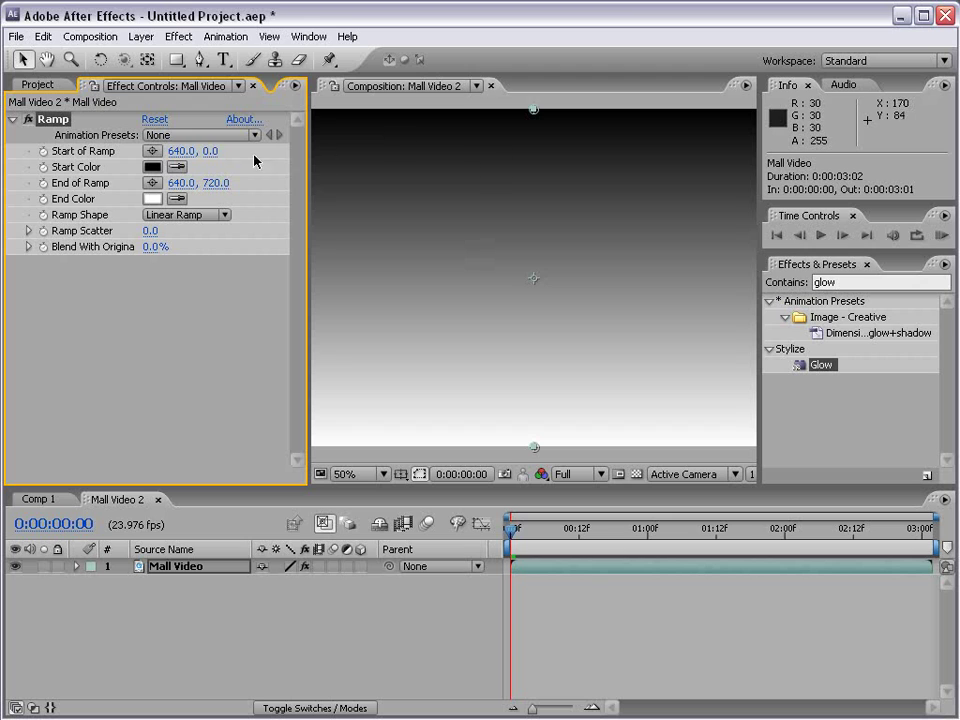
left_click_drag(534, 110, 414, 216)
left_click_drag(533, 447, 583, 415)
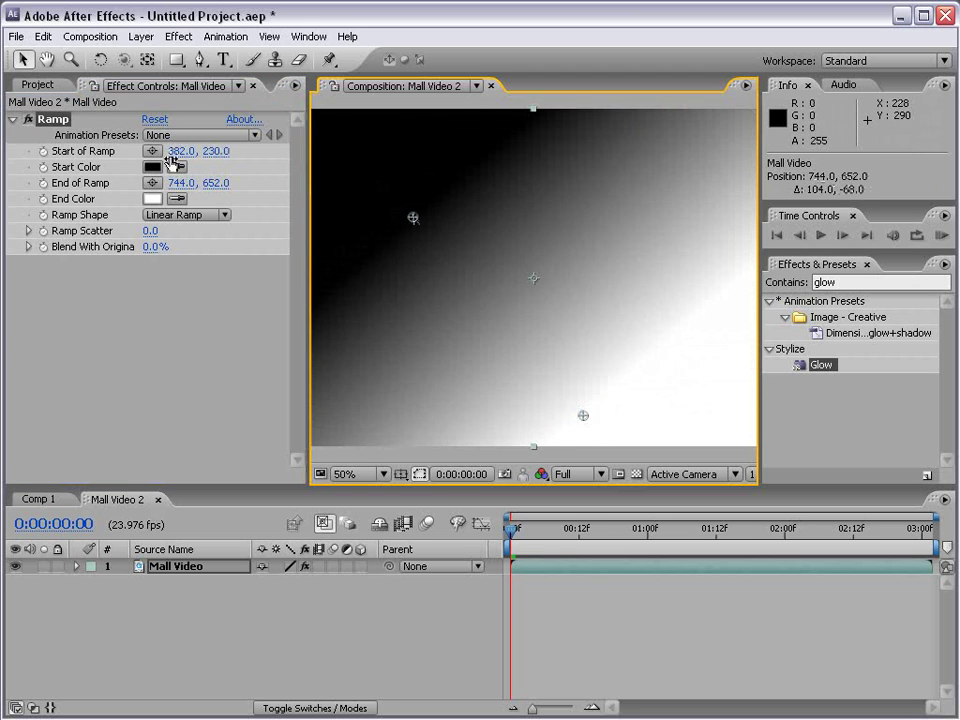
Set the Ramp's Start Color to red (FF0000), its shape to Radial Ramp and its start point to about 574, 338
left_click(156, 172)
left_click_drag(289, 551, 441, 438)
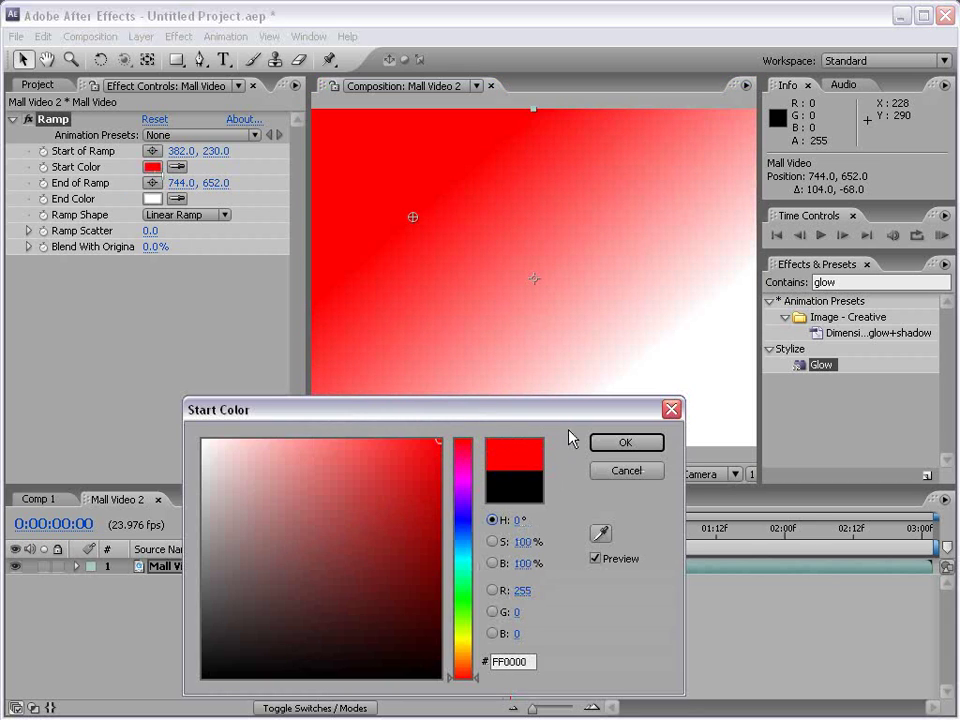
left_click(623, 441)
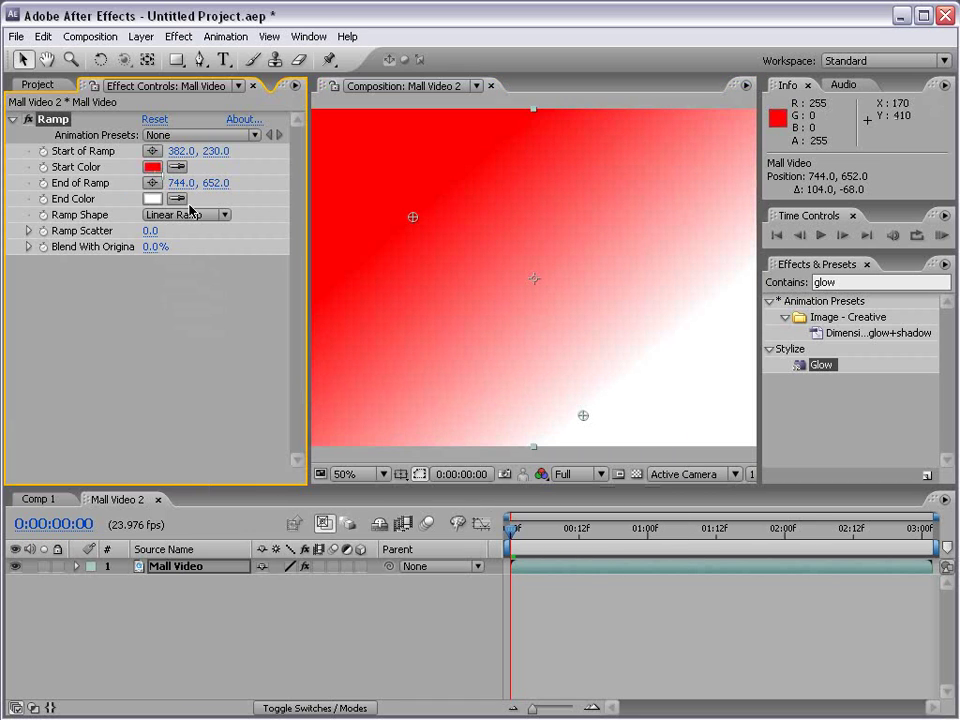
left_click(190, 215)
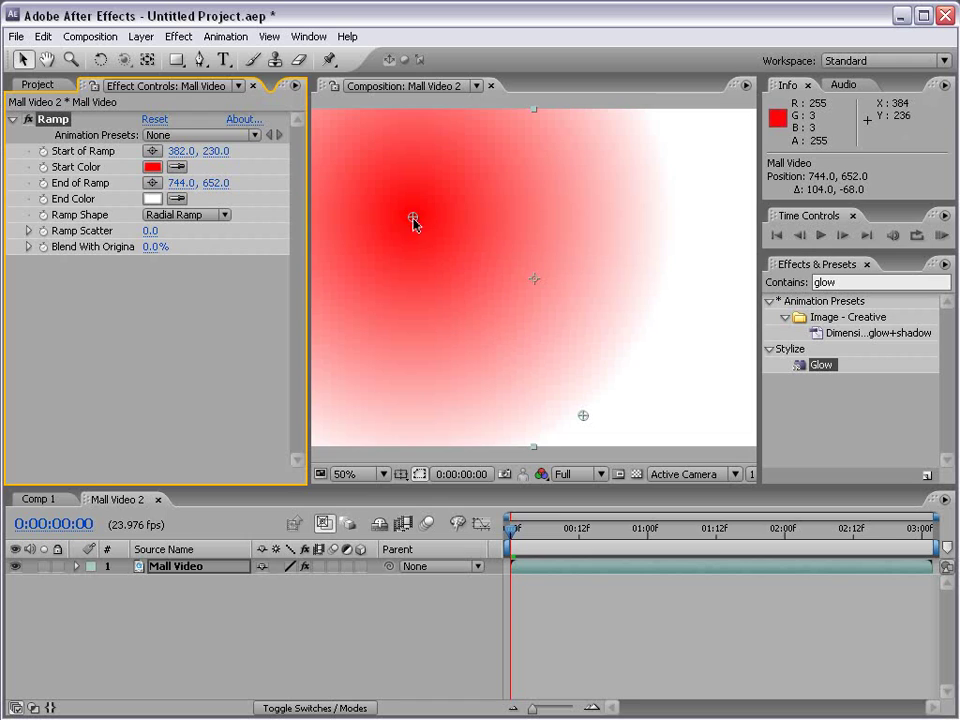
left_click_drag(413, 217, 503, 268)
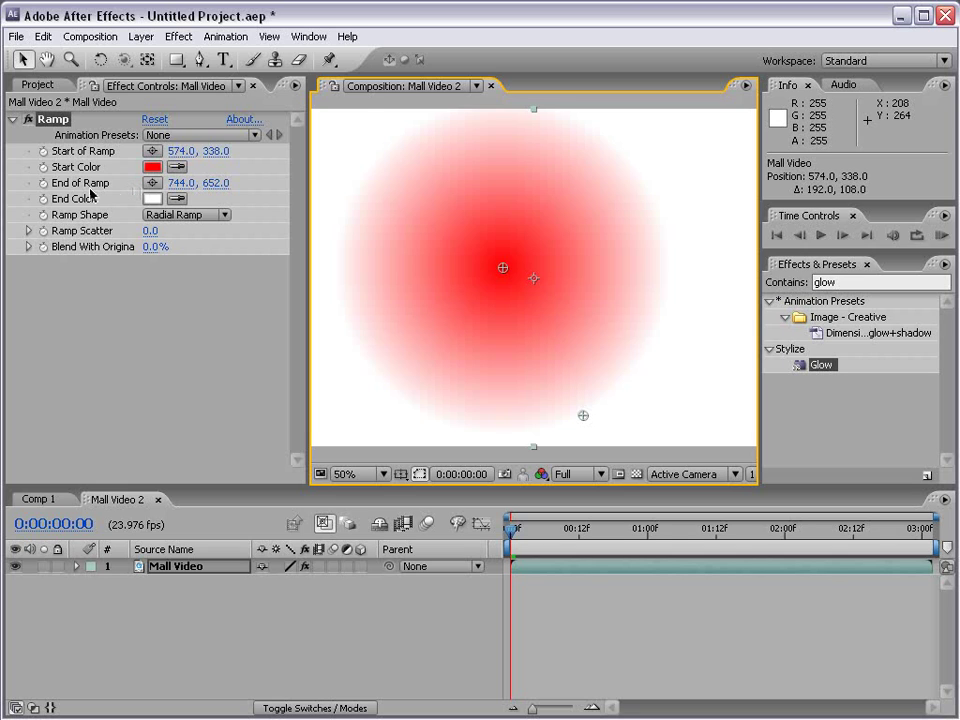
Replace the Ramp on the Mall Video layer with a Lens Flare effect centred at about 742, 288
key("Delete")
left_click(178, 36)
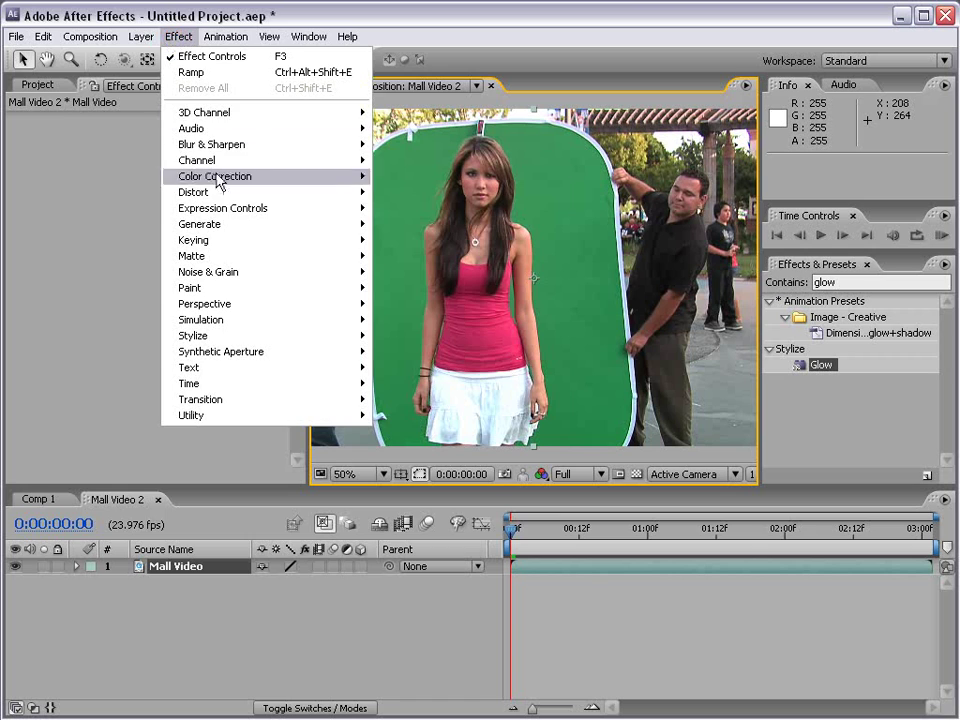
mouse_move(214, 223)
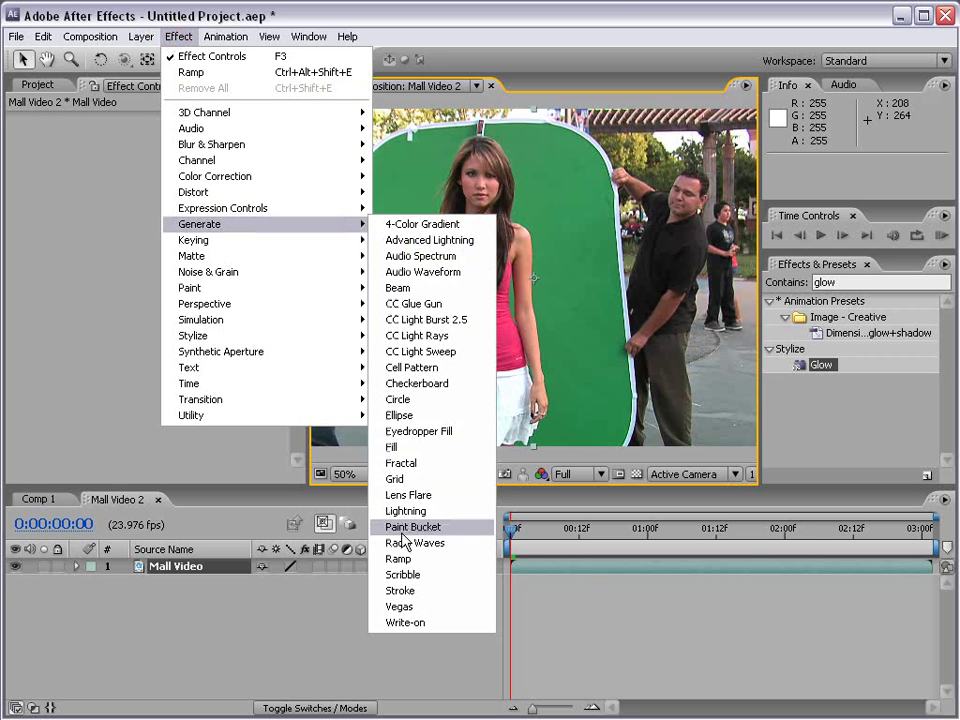
left_click(459, 495)
left_click_drag(472, 248, 581, 247)
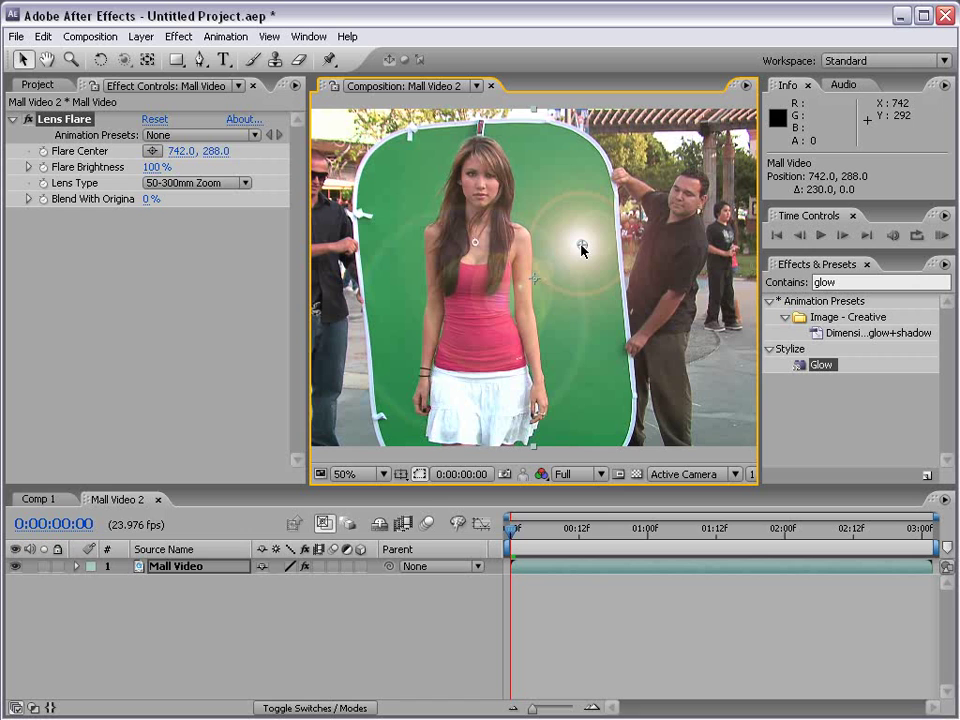
Replace the Lens Flare on the Mall Video layer with a Hue/Saturation effect
key("Delete")
left_click(178, 36)
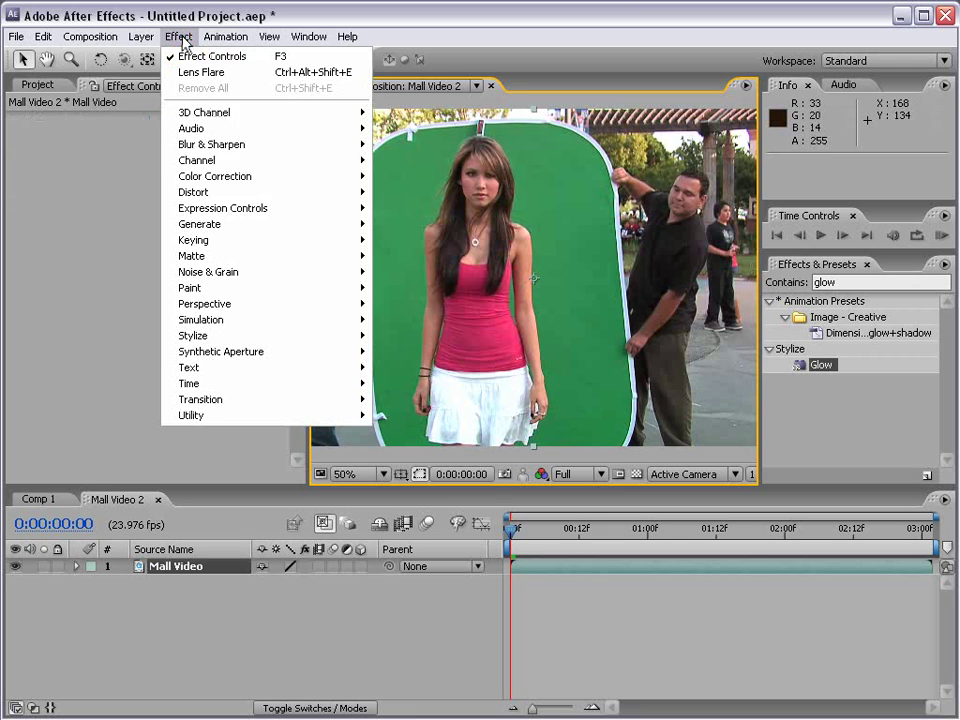
mouse_move(268, 228)
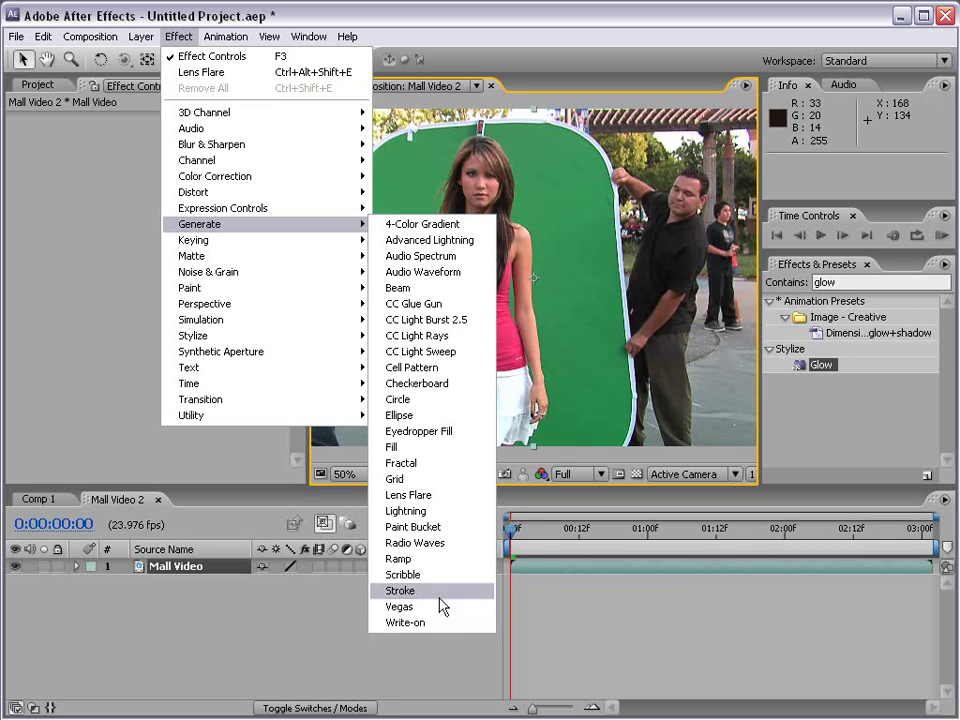
mouse_move(256, 183)
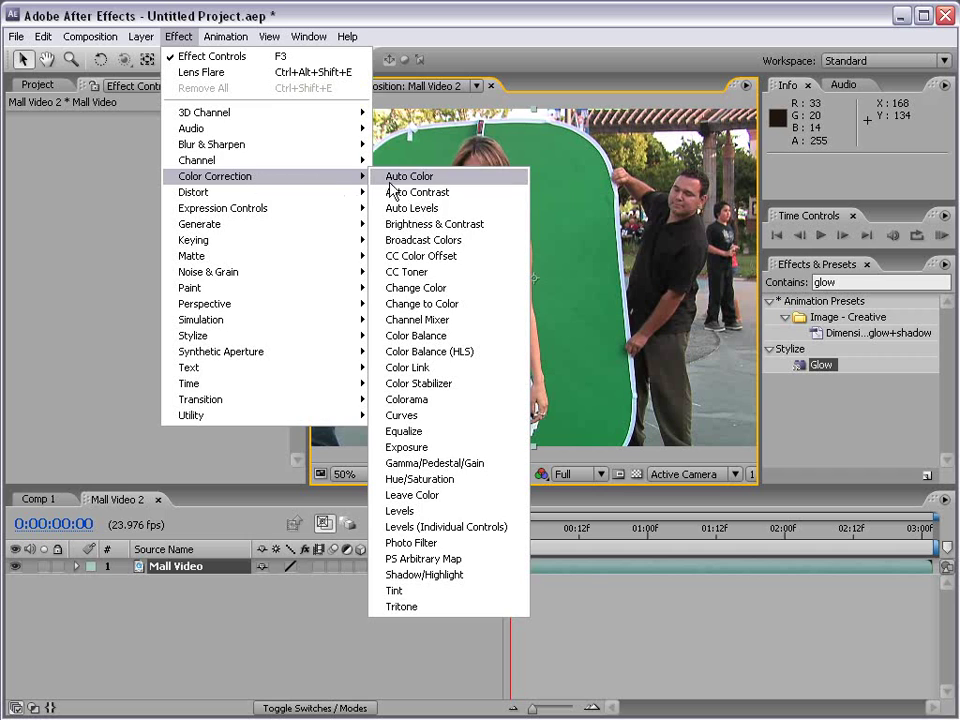
left_click(463, 484)
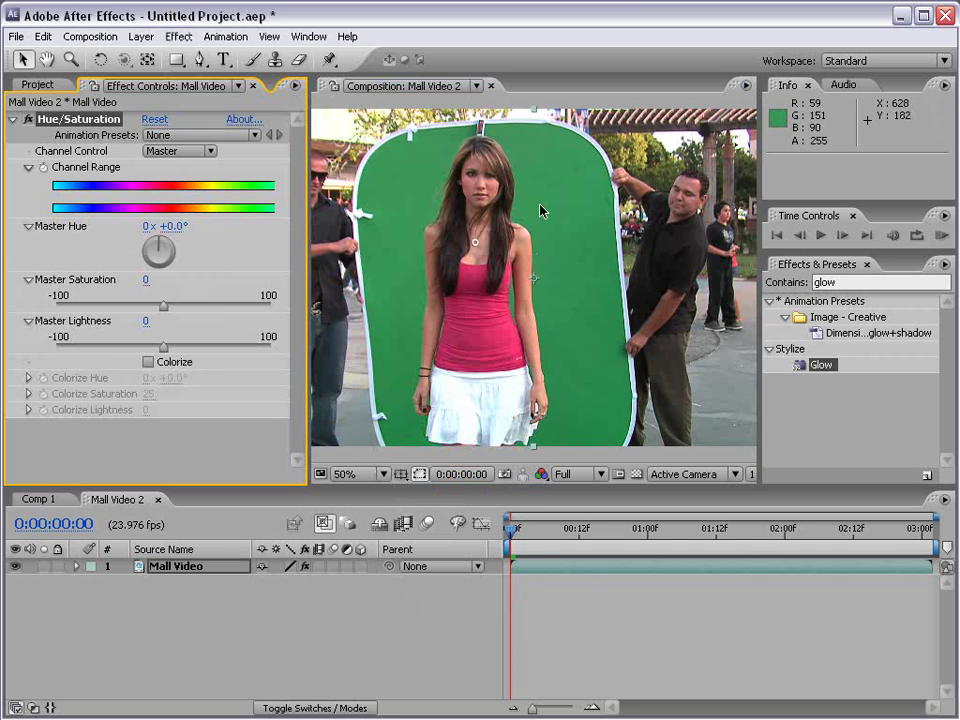
Turn on Colorize in Hue/Saturation and set Colorize Hue to +43° and Colorize Saturation to 15
left_click(148, 363)
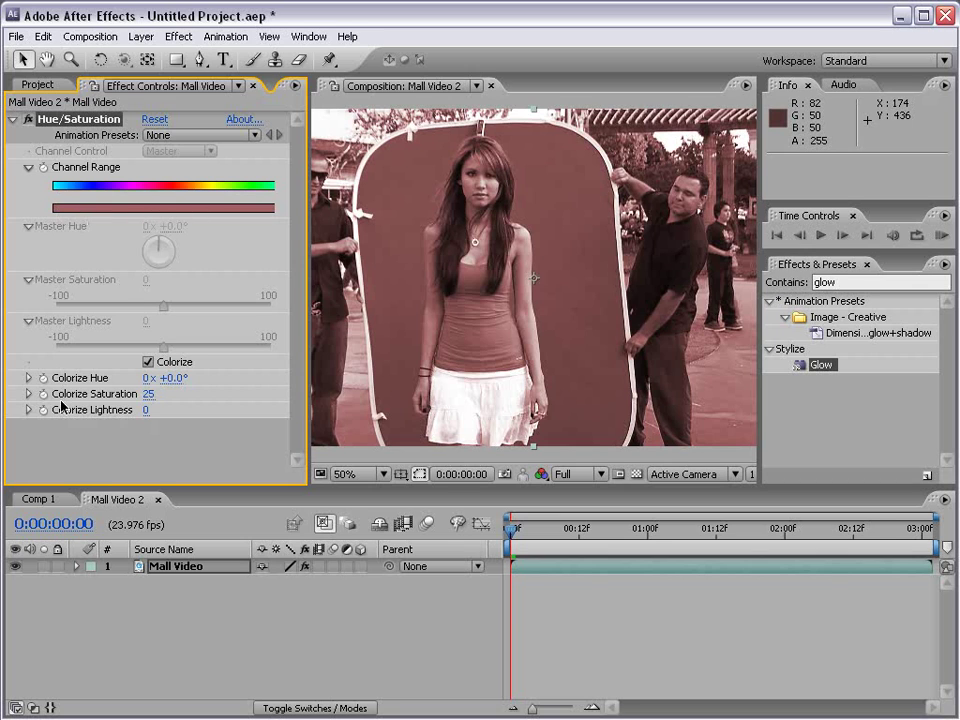
left_click_drag(178, 378, 62, 395)
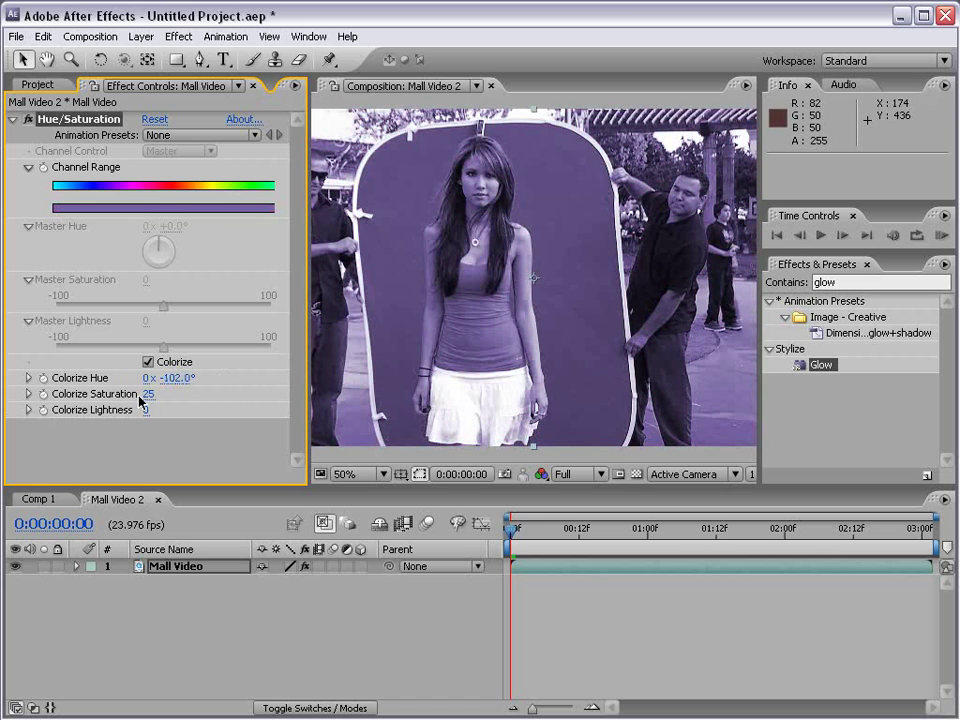
left_click_drag(146, 398, 306, 371)
left_click(27, 379)
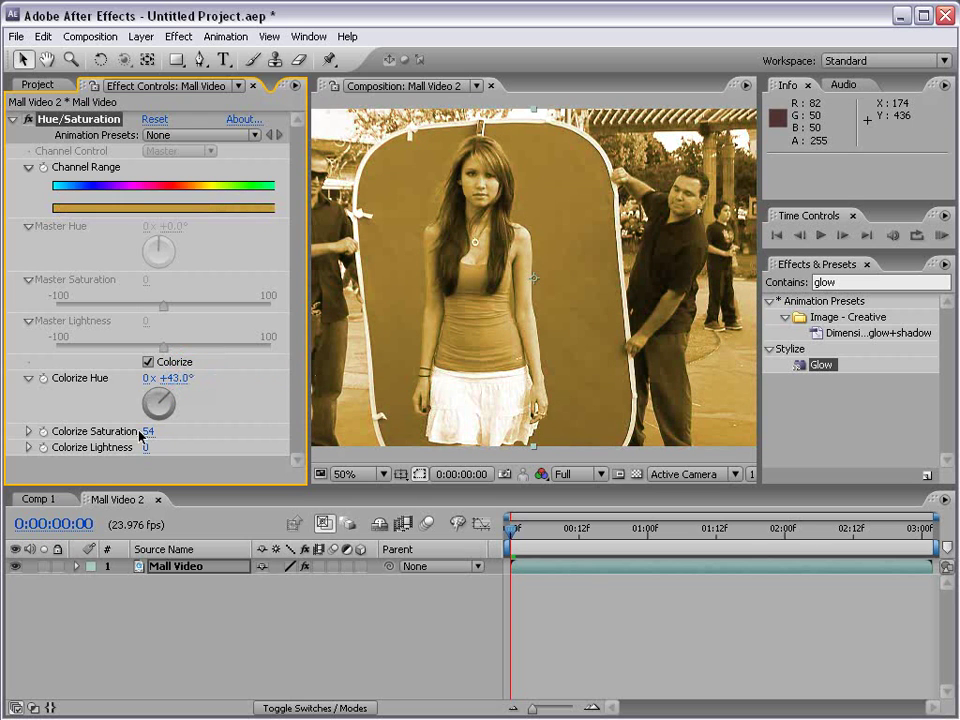
left_click_drag(150, 430, 112, 430)
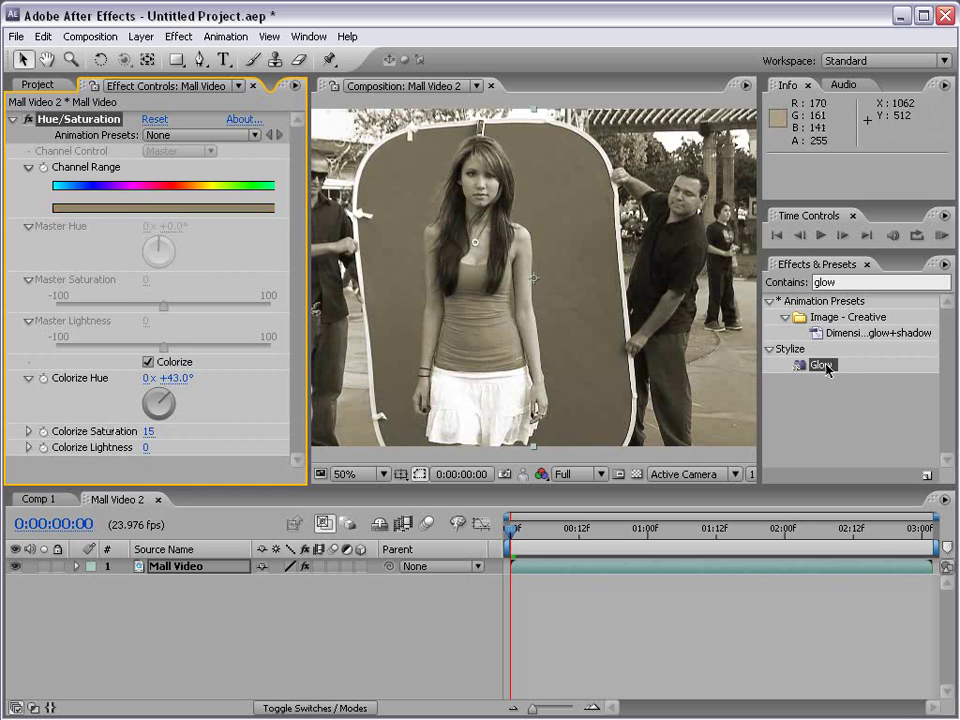
Apply Glow to the Mall Video layer with a Glow Threshold of 89.8% and a Glow Radius of 101
left_click_drag(824, 366, 480, 283)
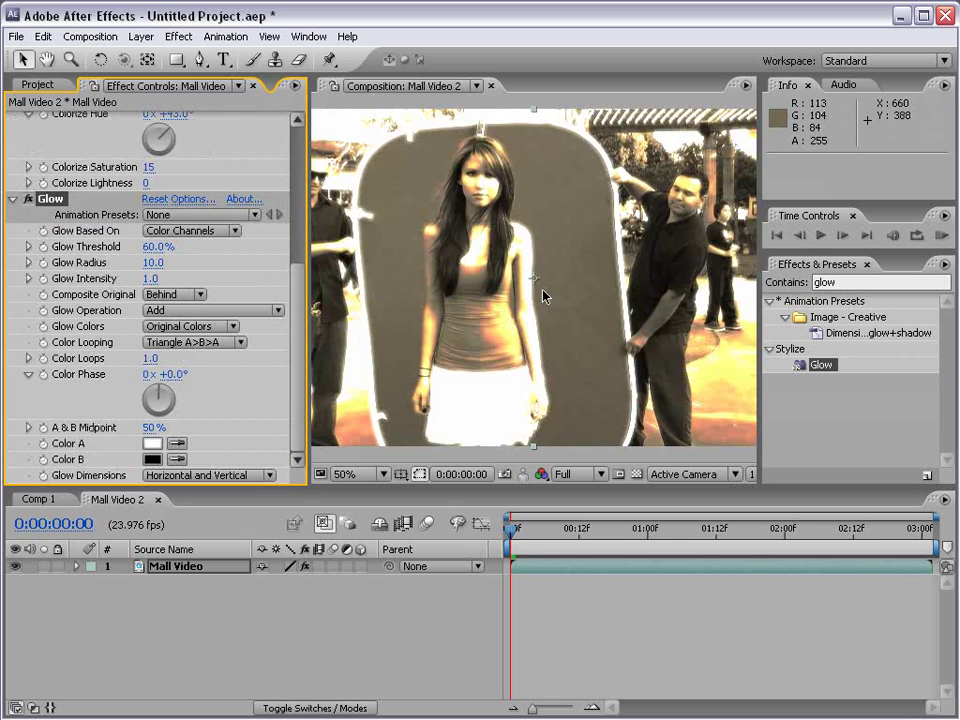
left_click_drag(157, 247, 224, 247)
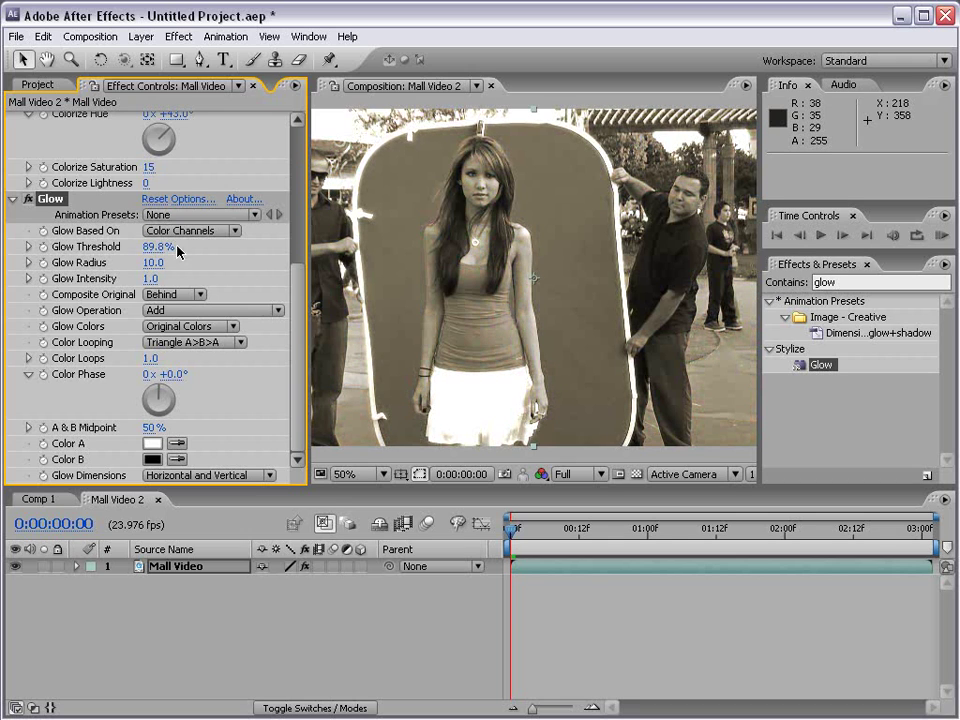
left_click_drag(152, 262, 234, 258)
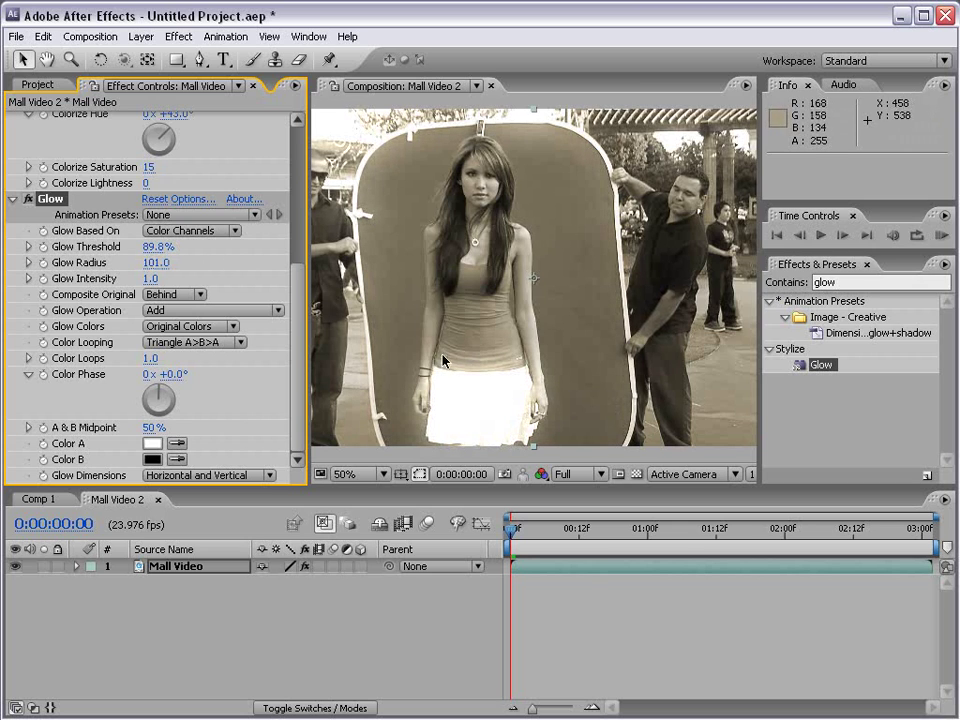
key("comma")
key("period")
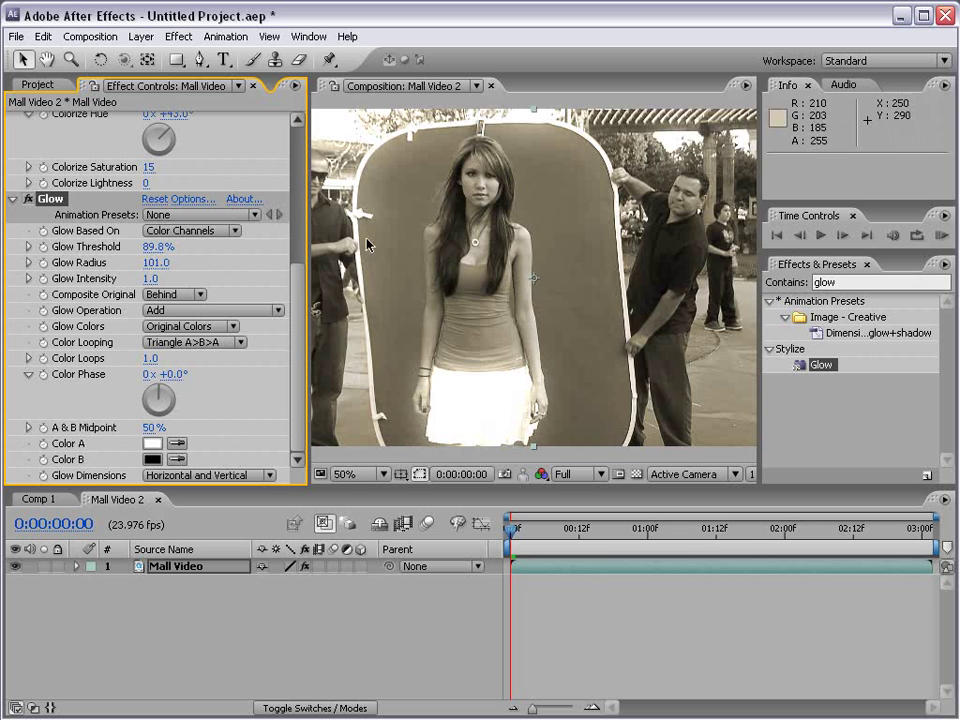
Replace all effects on the Mall Video layer with Change to Color, sampling its From color from the woman's pink top
key("ctrl+shift+e")
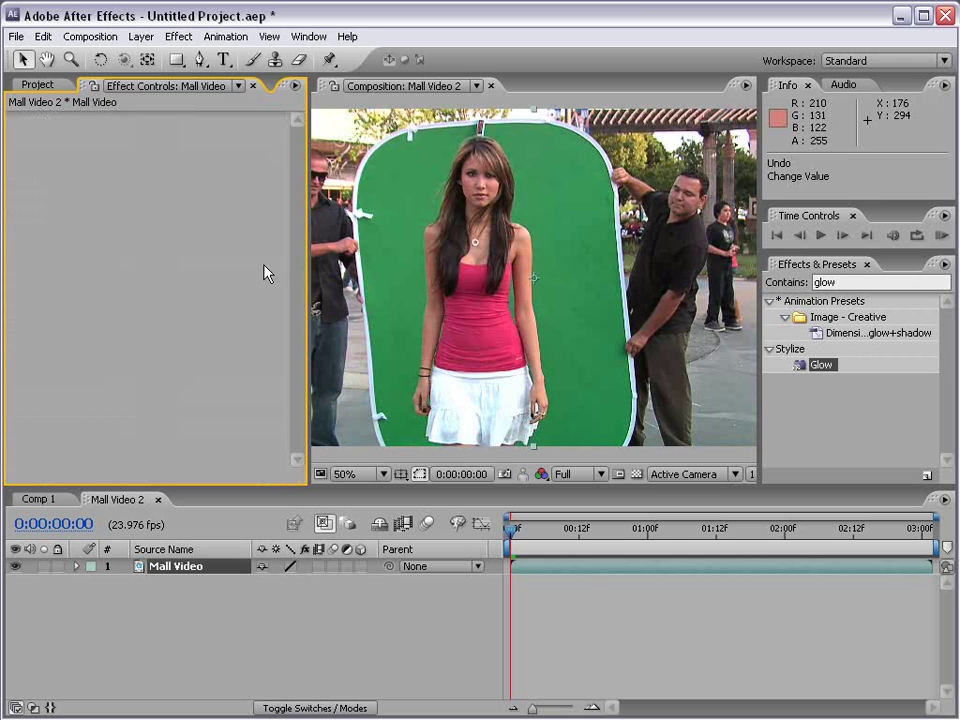
left_click(178, 36)
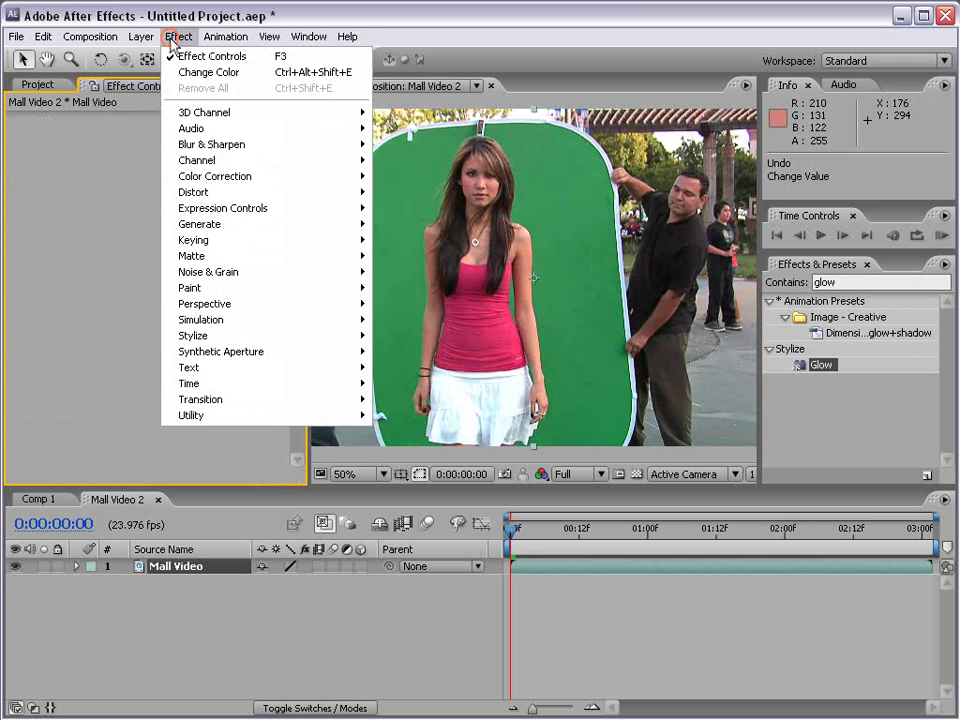
left_click(205, 177)
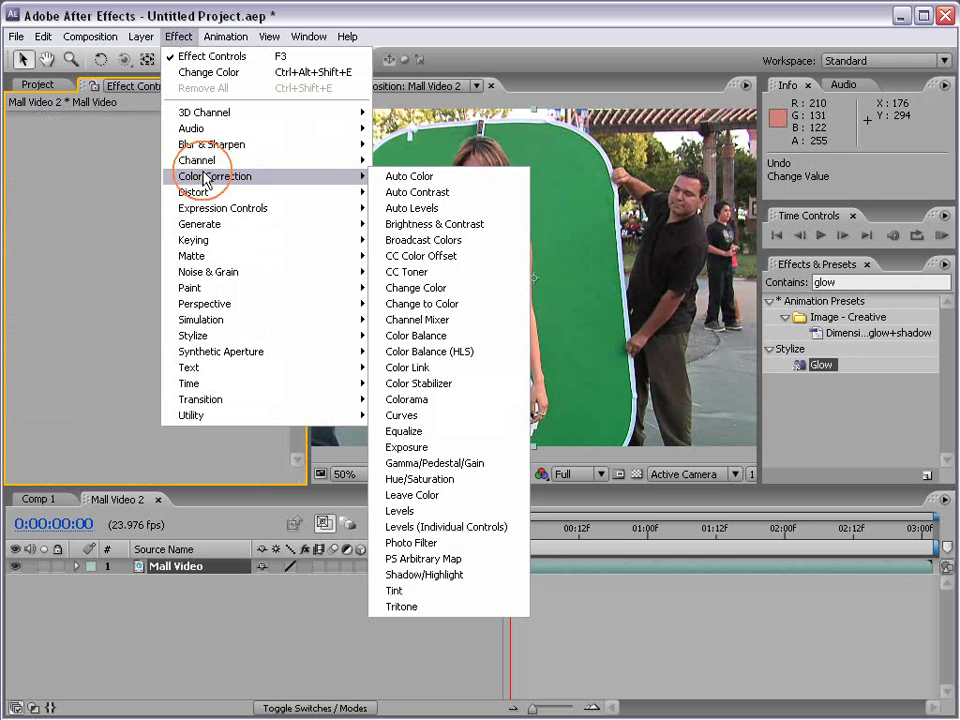
left_click(487, 307)
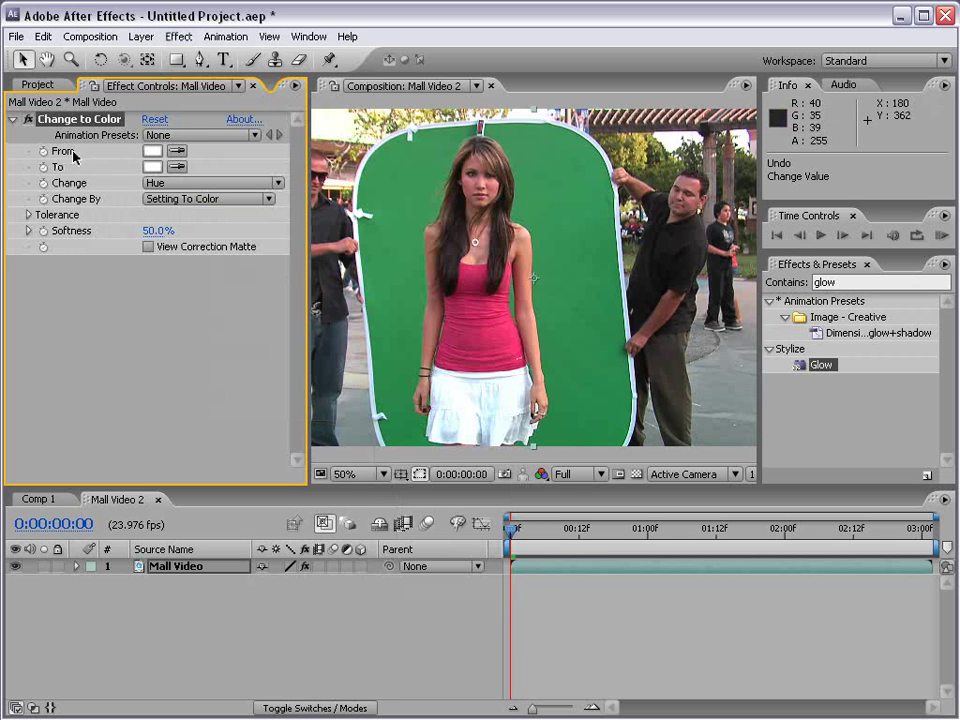
left_click(177, 151)
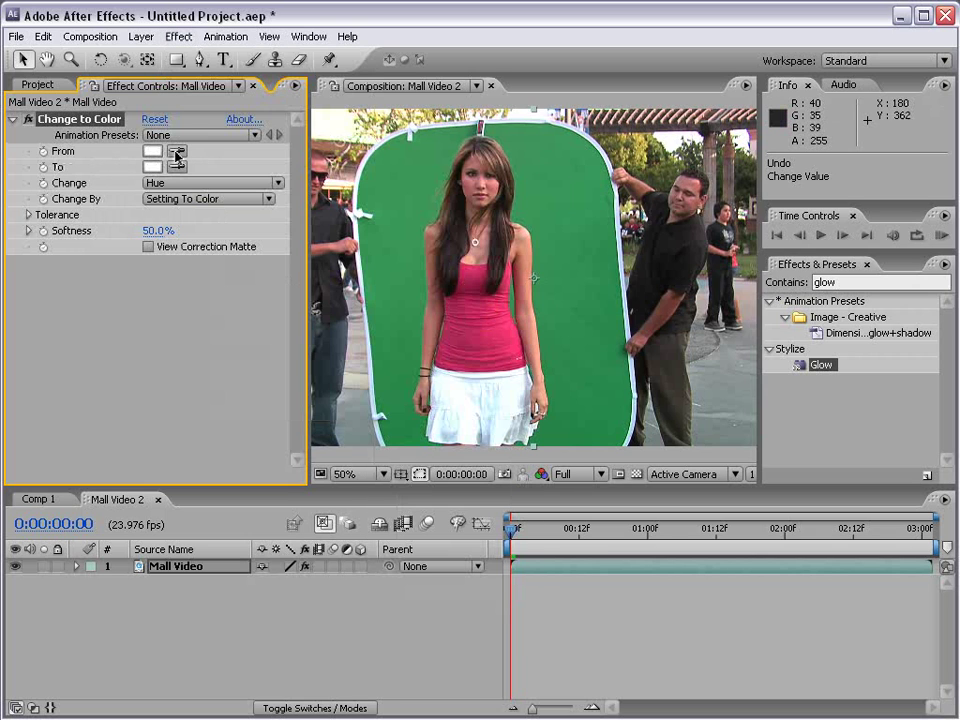
left_click(477, 274)
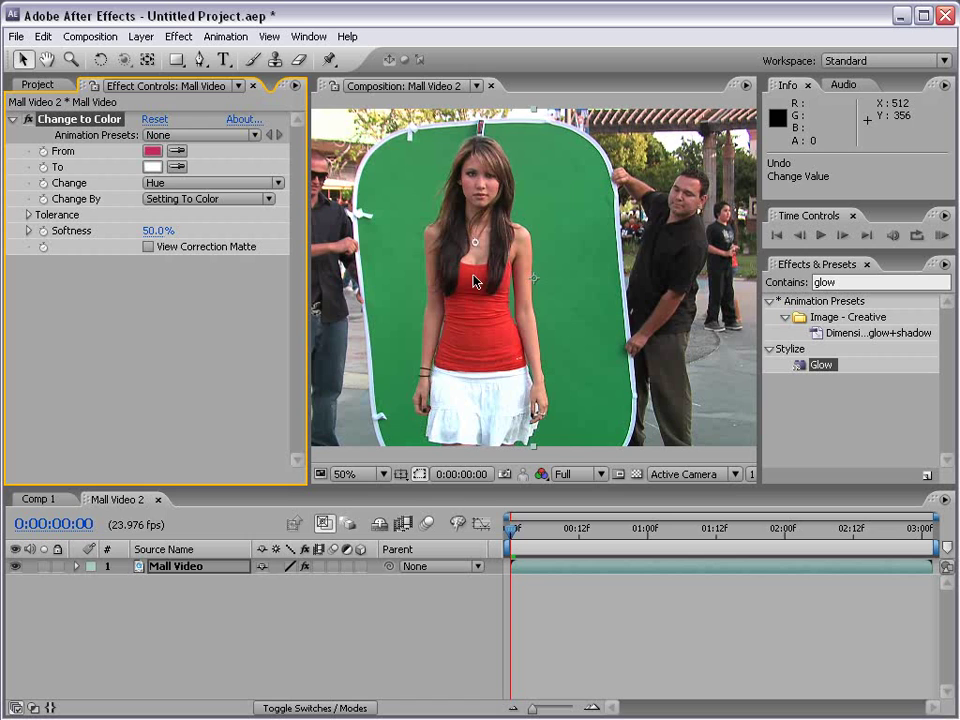
Set the To color of Change to Color to the orange D79B53, trying a blue first
left_click(150, 167)
left_click(459, 546)
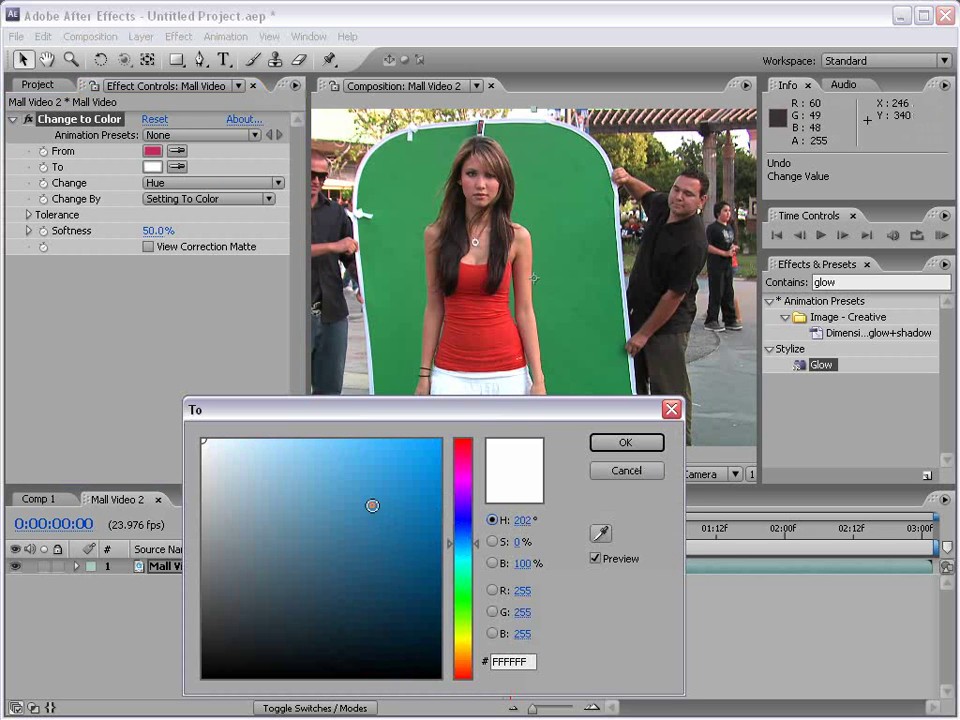
left_click(439, 484)
left_click(351, 484)
left_click(347, 476)
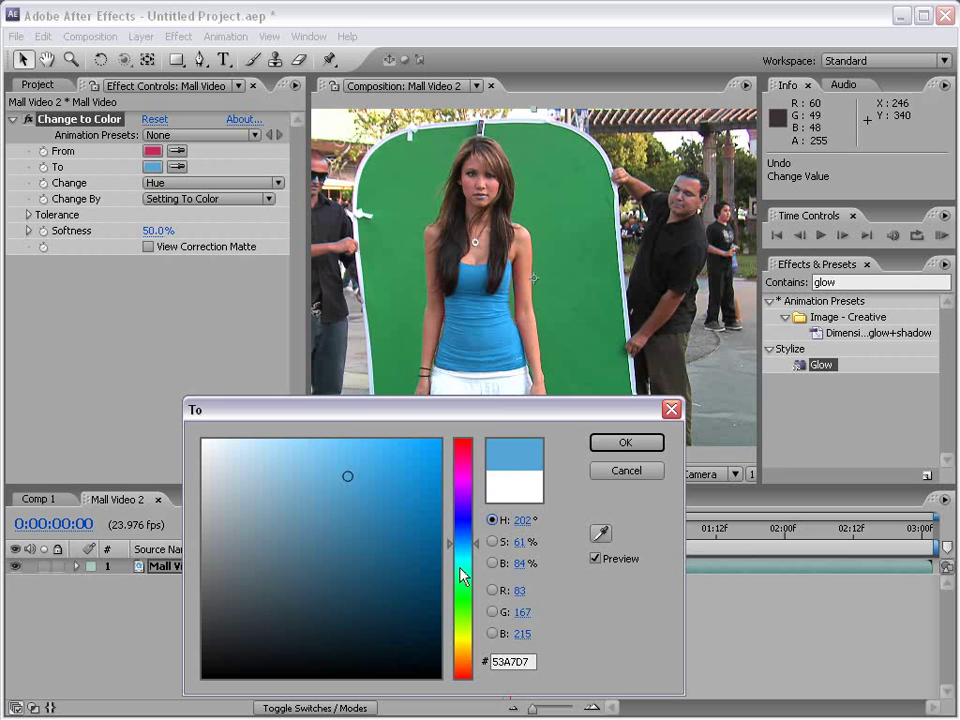
left_click_drag(463, 574, 463, 662)
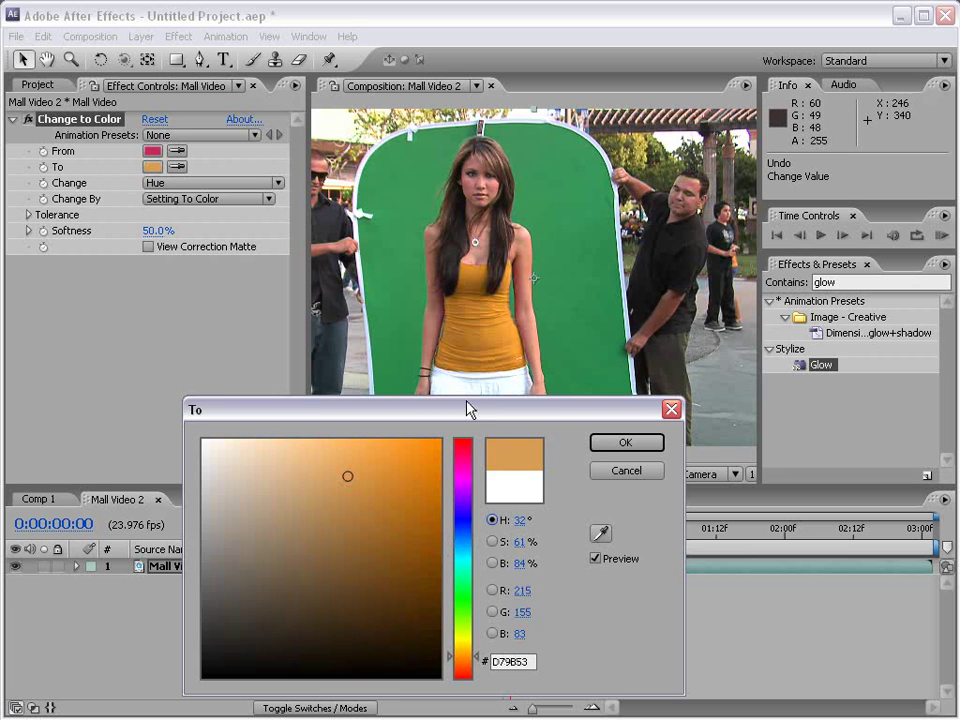
left_click(624, 442)
Lower the Hue tolerance of Change to Color slightly, and delete the effect from the Mall Video layer
left_click(29, 215)
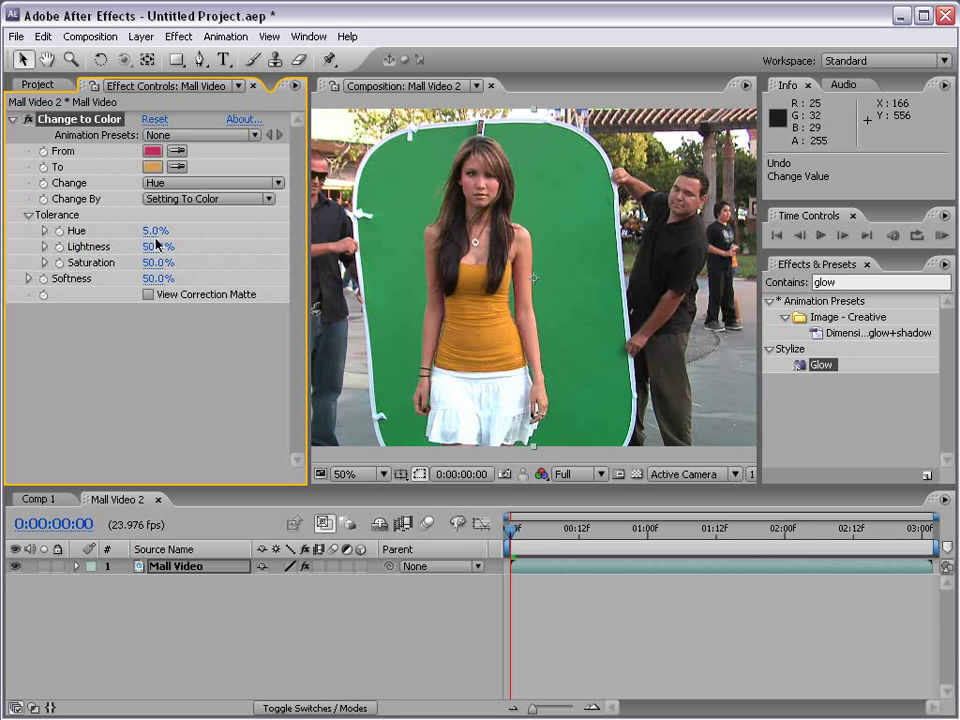
left_click_drag(150, 231, 141, 230)
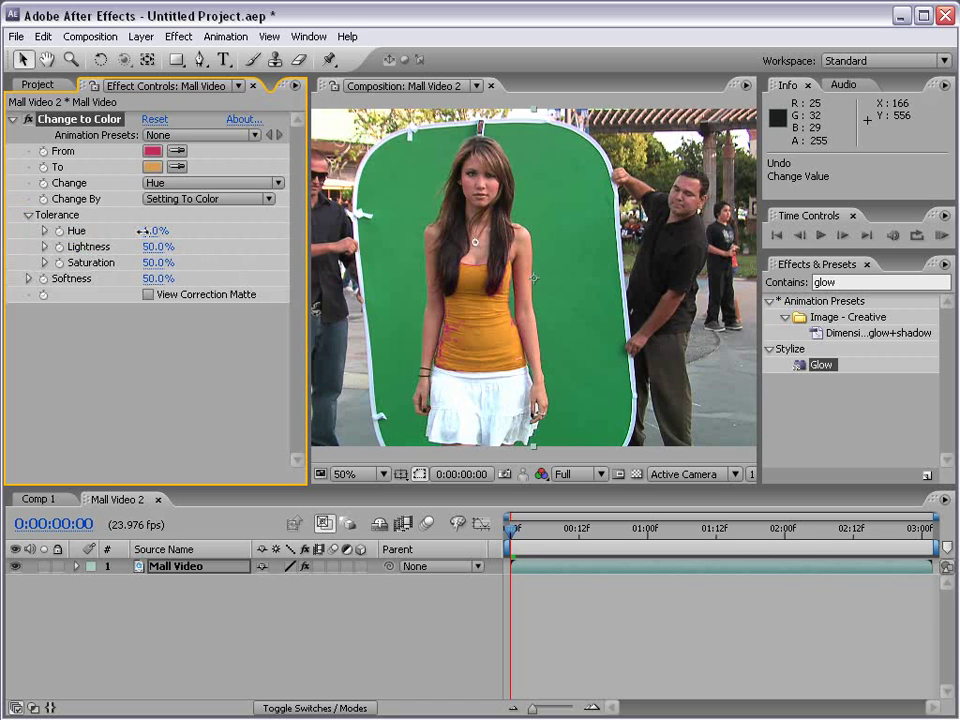
key("Delete")
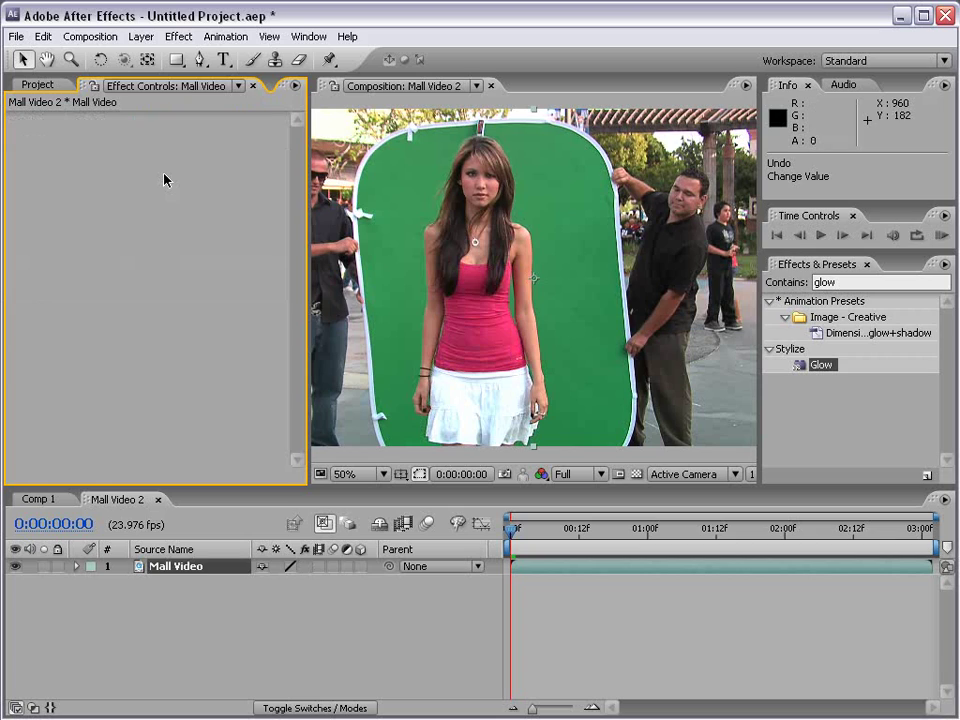